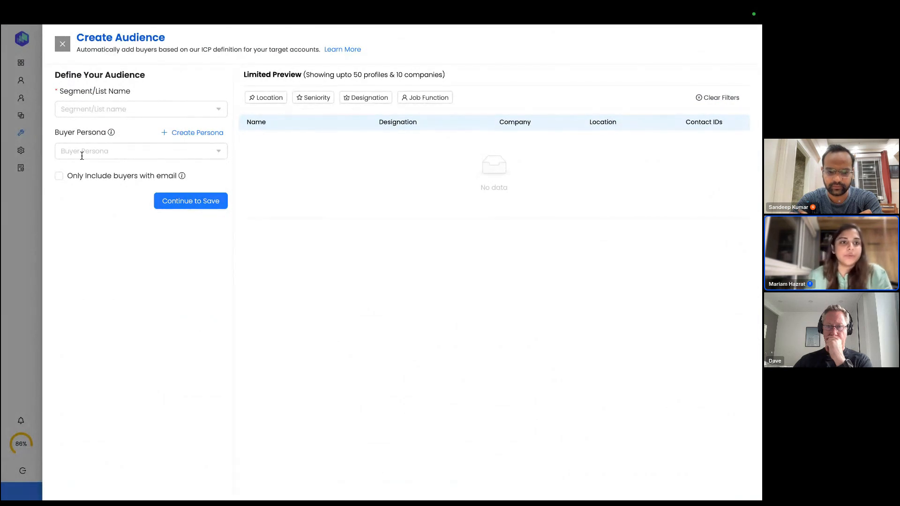
Define the new audience with the Hot Accounts - North America segment and the US Technology Buyers persona.
left_click(100, 113)
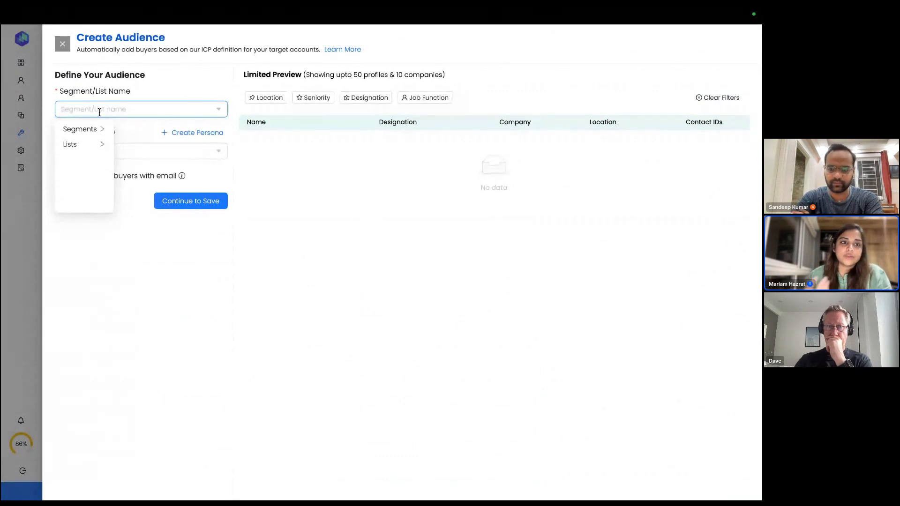
left_click(88, 131)
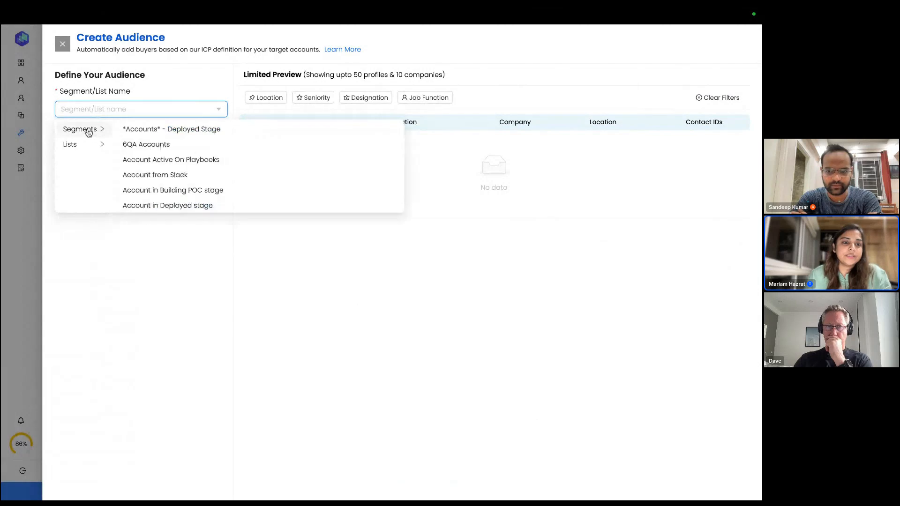
type("hot accoun")
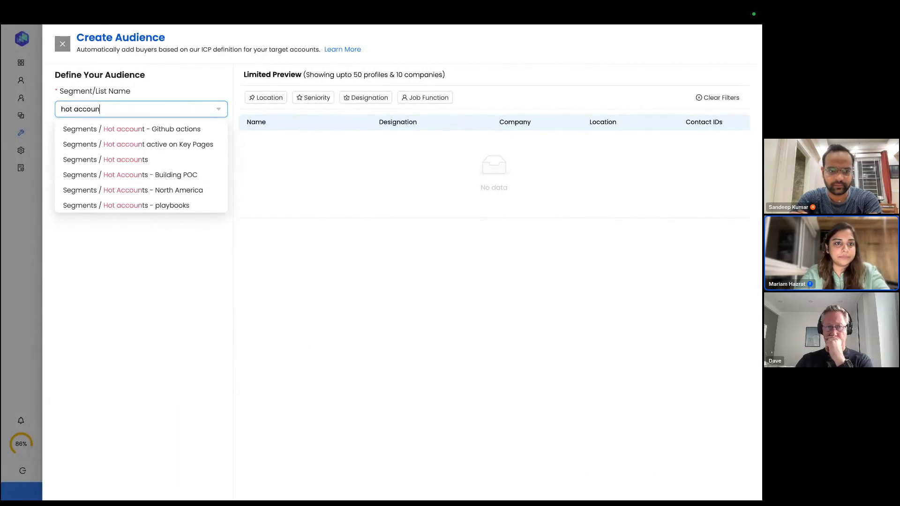
left_click(145, 192)
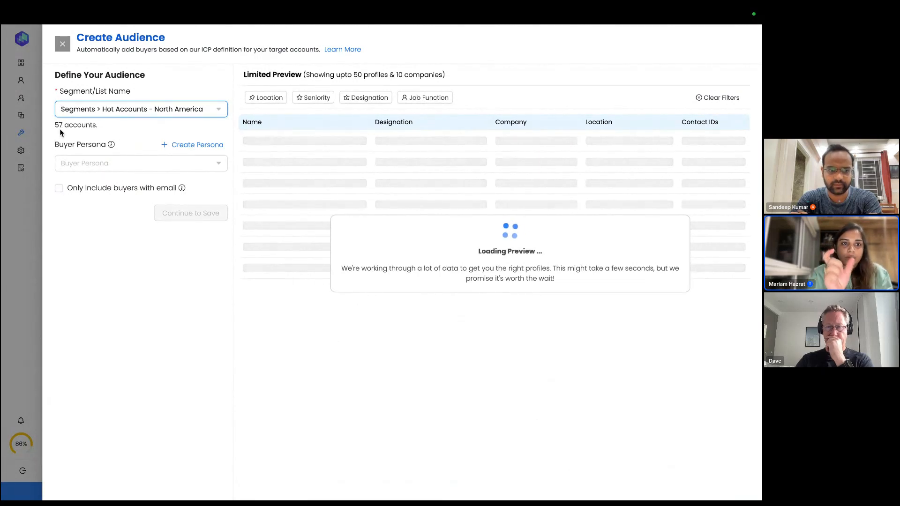
left_click(124, 165)
scroll(124, 247, "down", 10)
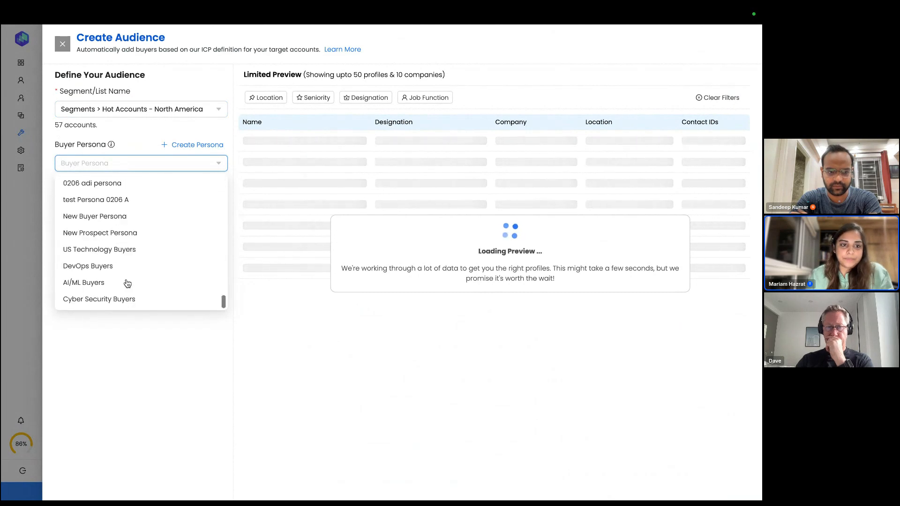
left_click(120, 252)
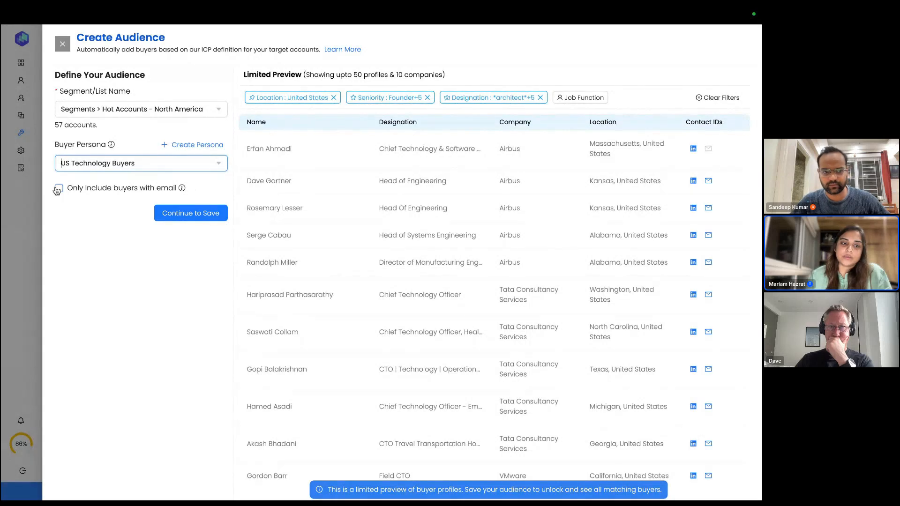
Save the audience under the name "Hot accounts - NA" and acknowledge the confirmation.
left_click(189, 217)
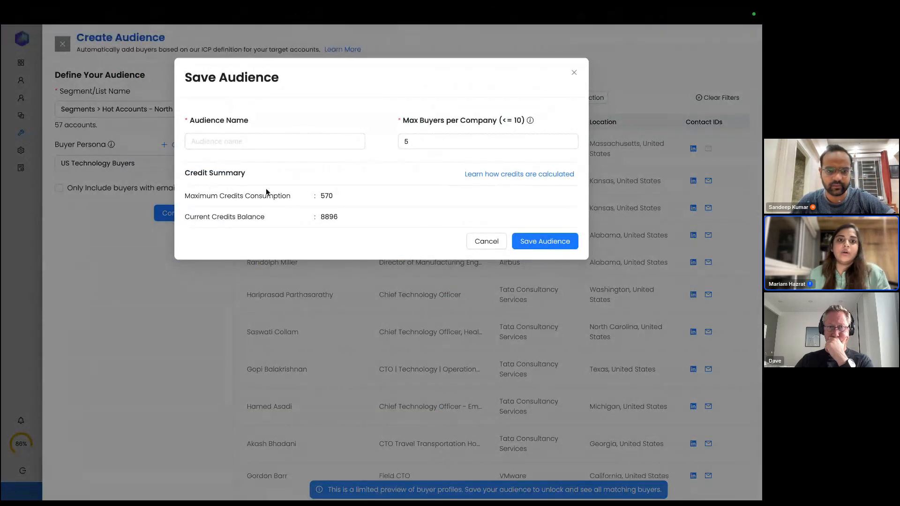
left_click(231, 145)
type("Hot ")
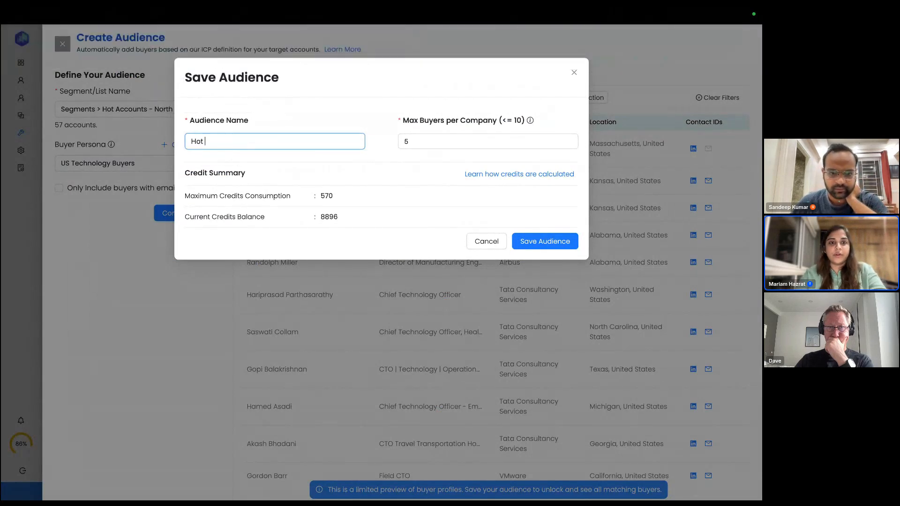
type("accounts - NA")
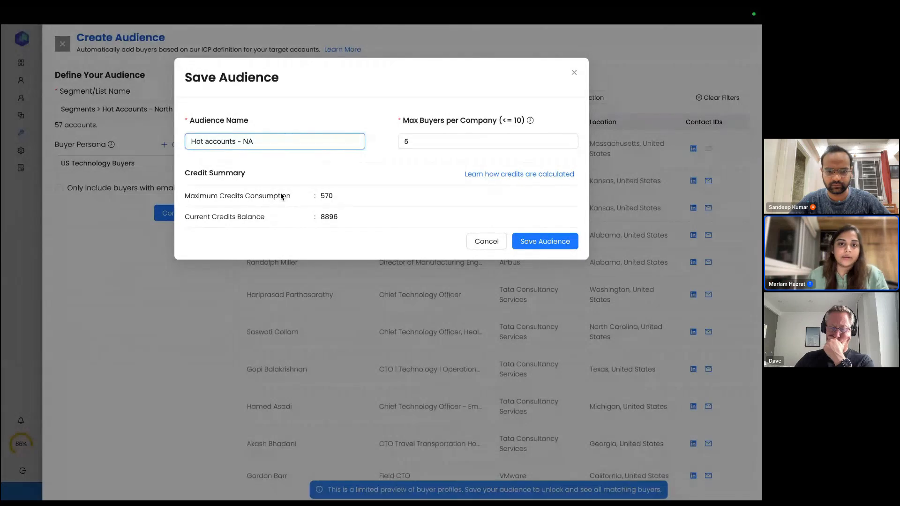
left_click(553, 244)
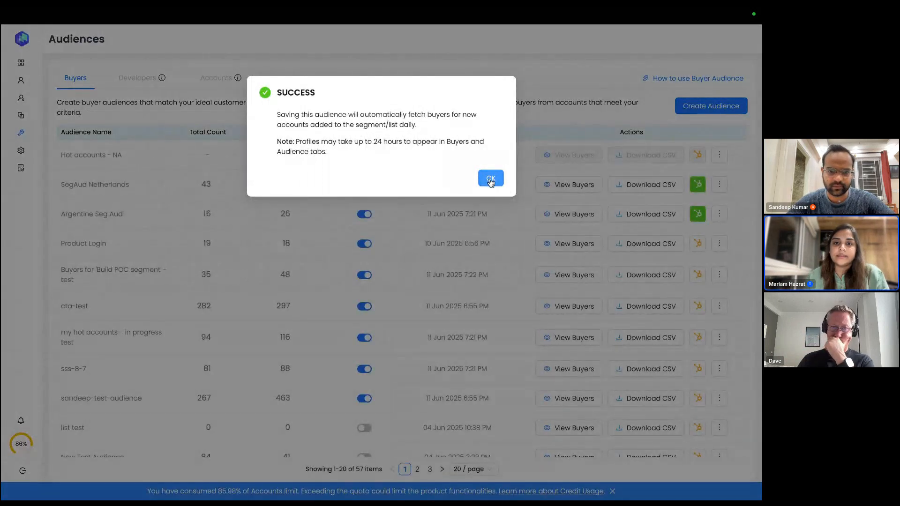
left_click(490, 180)
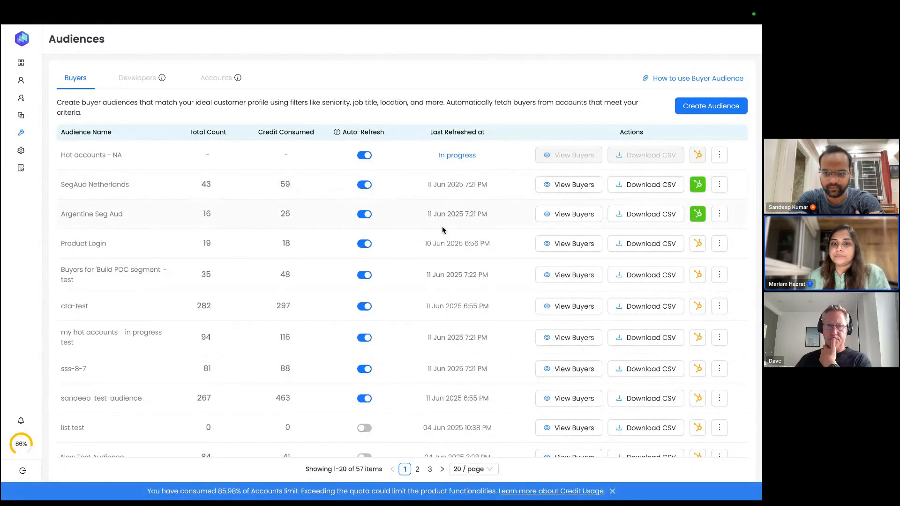
Find the "Hot accounts - NA region" audience on page 3 of the buyer audiences and download its CSV.
scroll(380, 248, "down", 1)
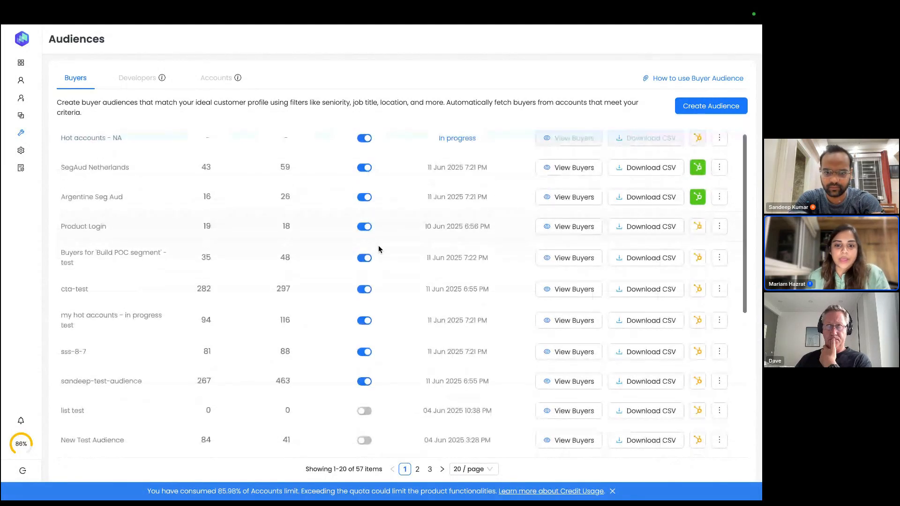
scroll(380, 249, "down", 5)
left_click(430, 469)
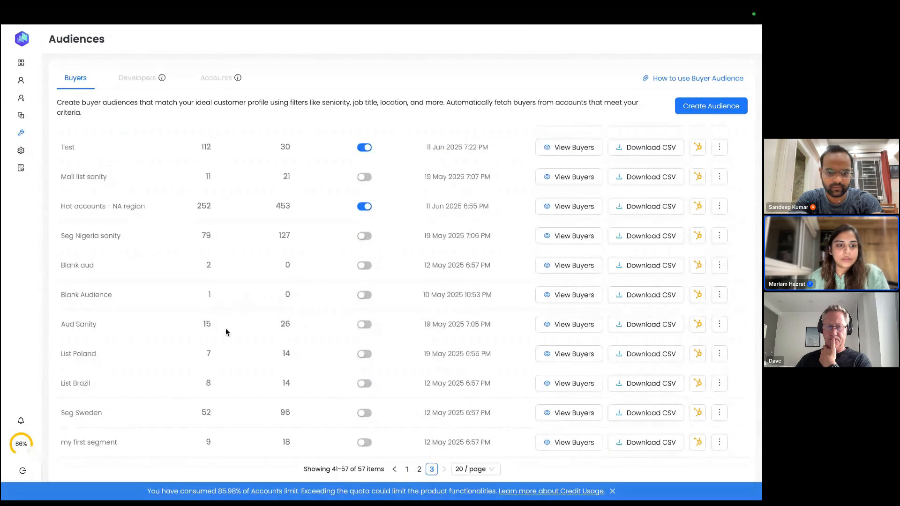
scroll(261, 190, "up", 1)
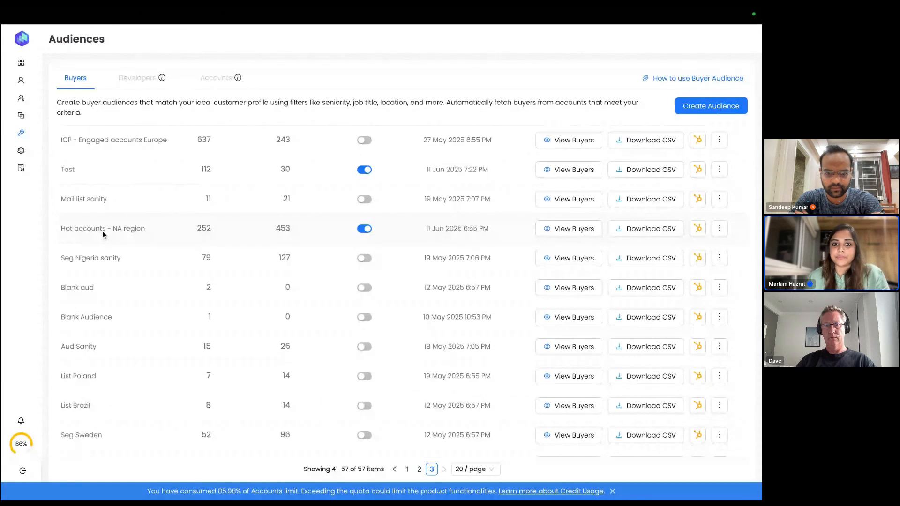
left_click(651, 230)
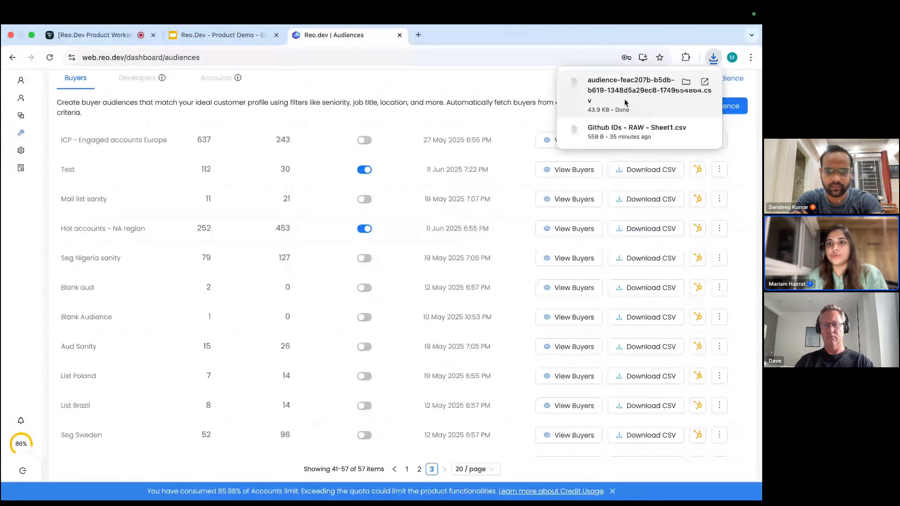
Open the downloaded audience CSV in Numbers and examine its contact, location and company columns.
left_click(625, 103)
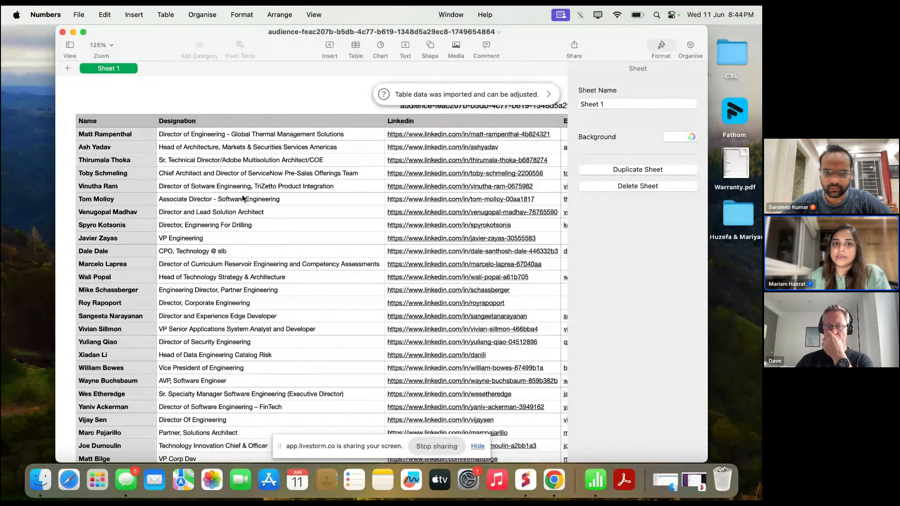
scroll(300, 210, "right", 5)
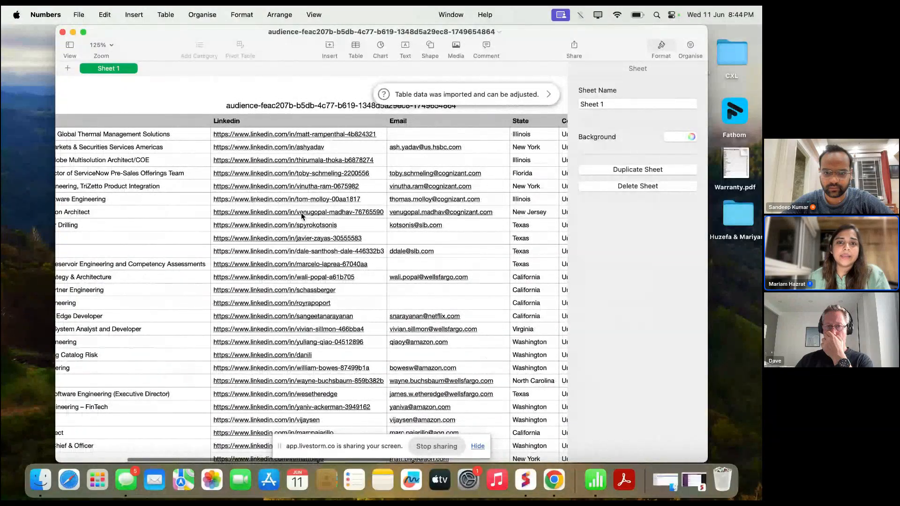
scroll(301, 212, "right", 5)
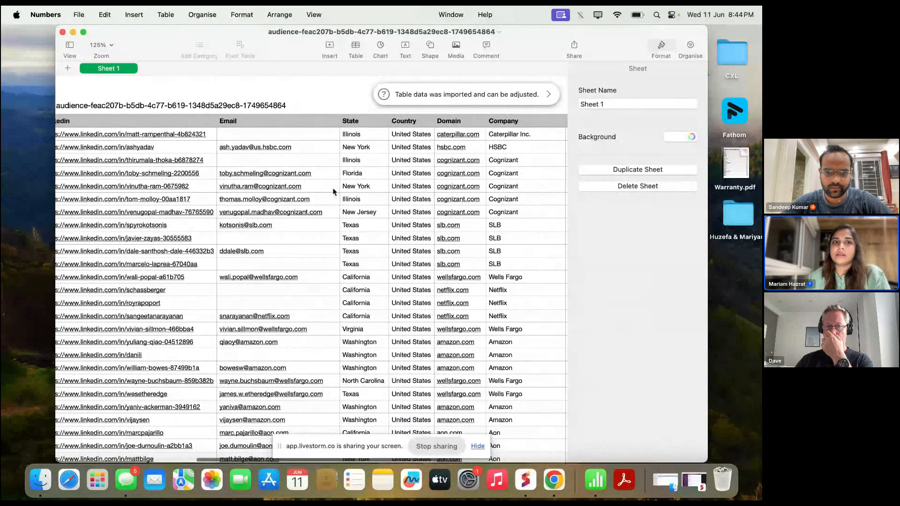
scroll(333, 191, "right", 2)
scroll(421, 150, "left", 6)
scroll(402, 161, "left", 5)
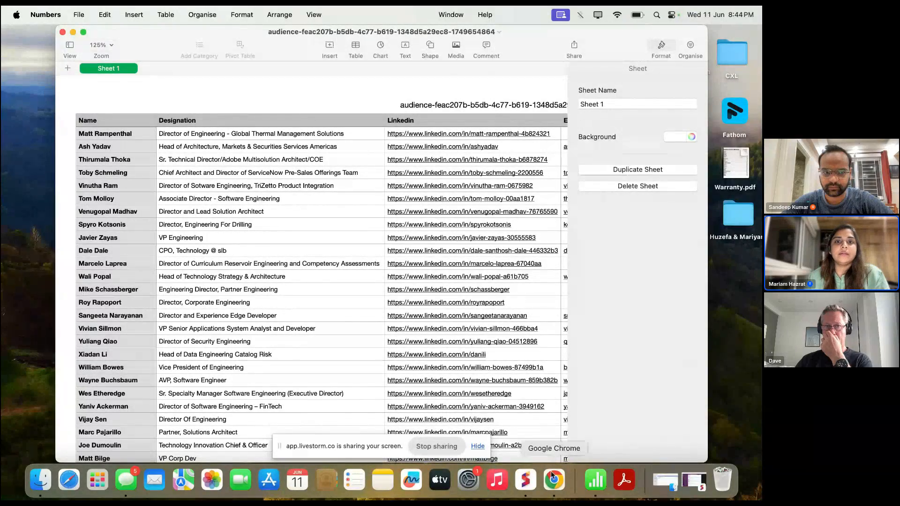
Minimise the spreadsheet and switch back to the Audiences page in Chrome.
key("super+Tab")
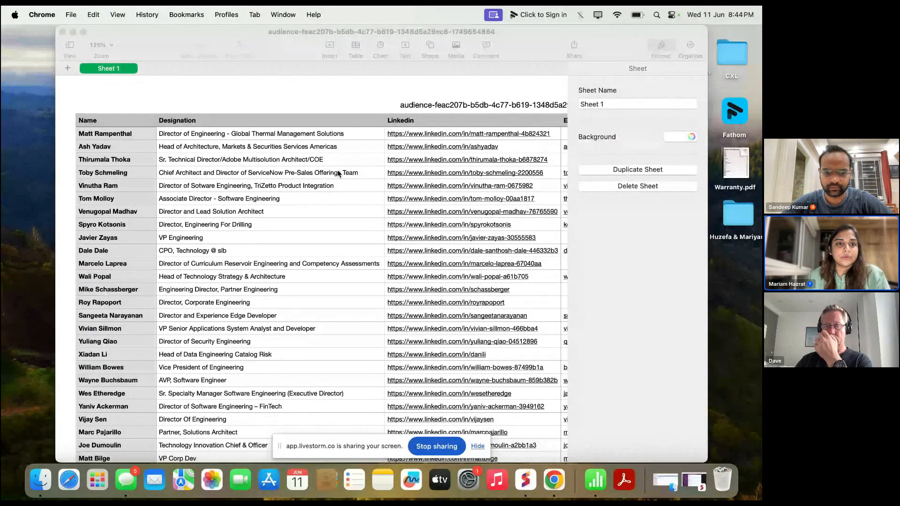
left_click(72, 32)
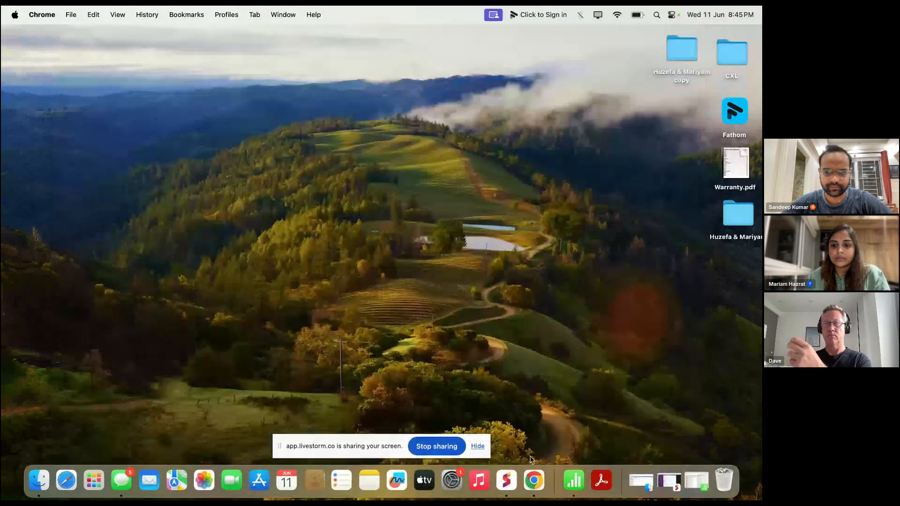
left_click(534, 490)
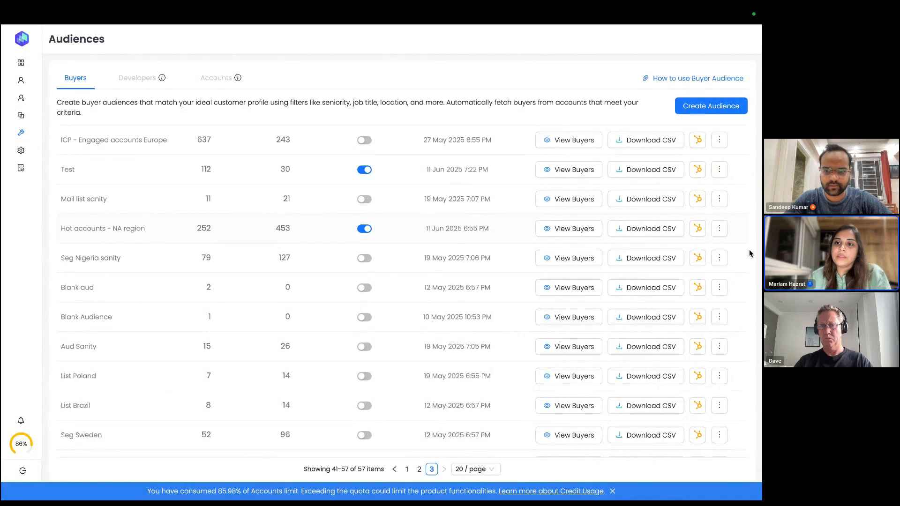
Start a new campaign from the "Hot accounts - NA region" audience.
left_click(722, 232)
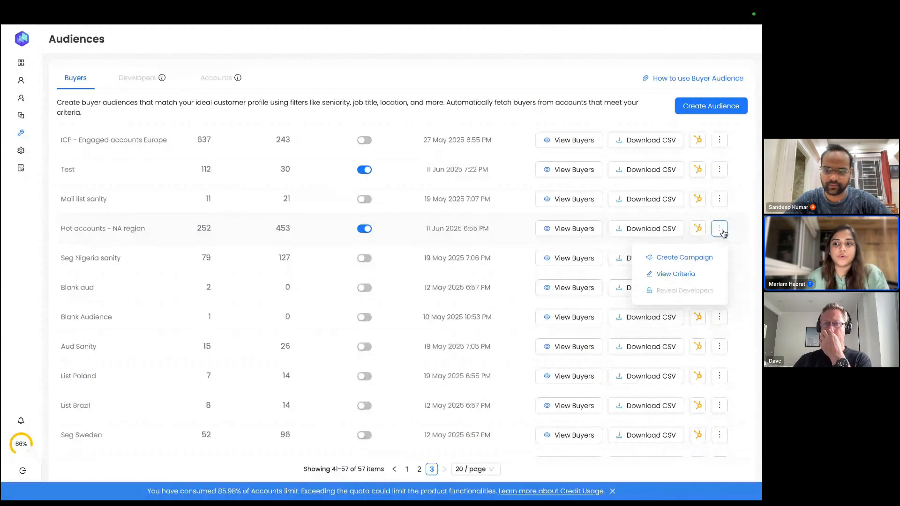
left_click(699, 259)
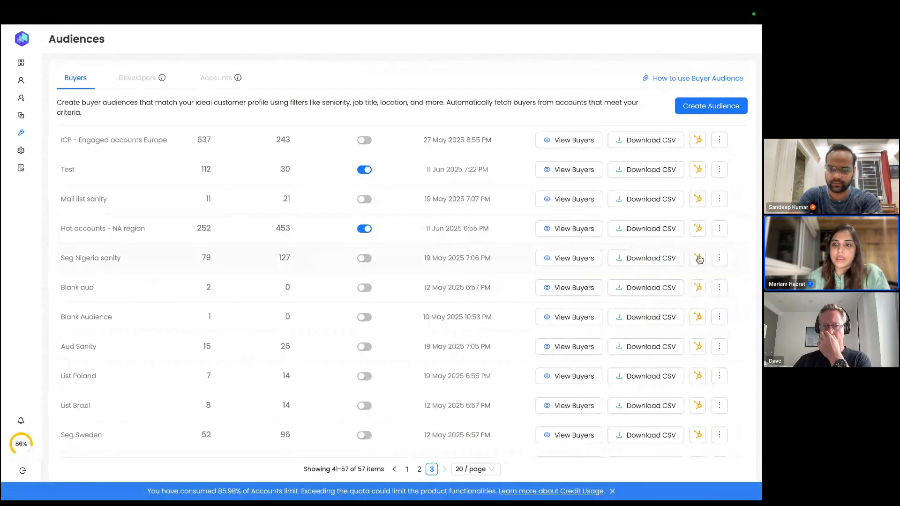
mouse_move(718, 229)
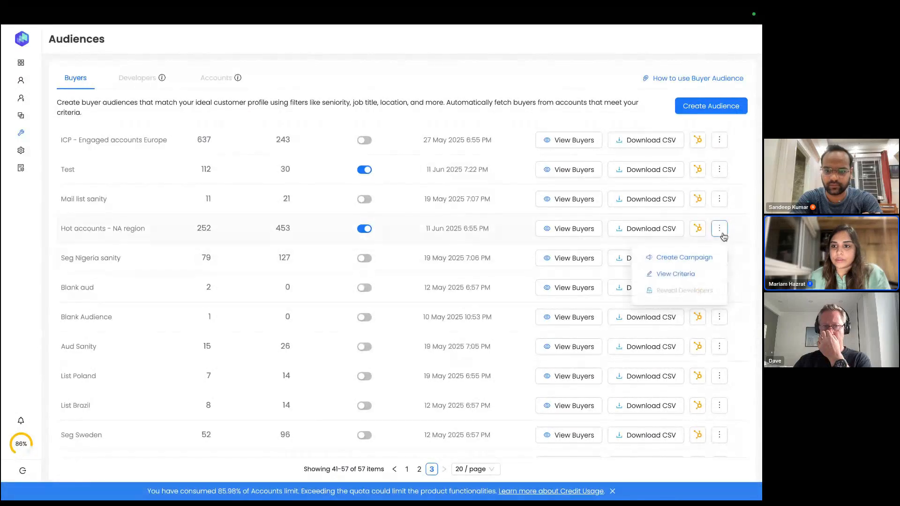
left_click(680, 259)
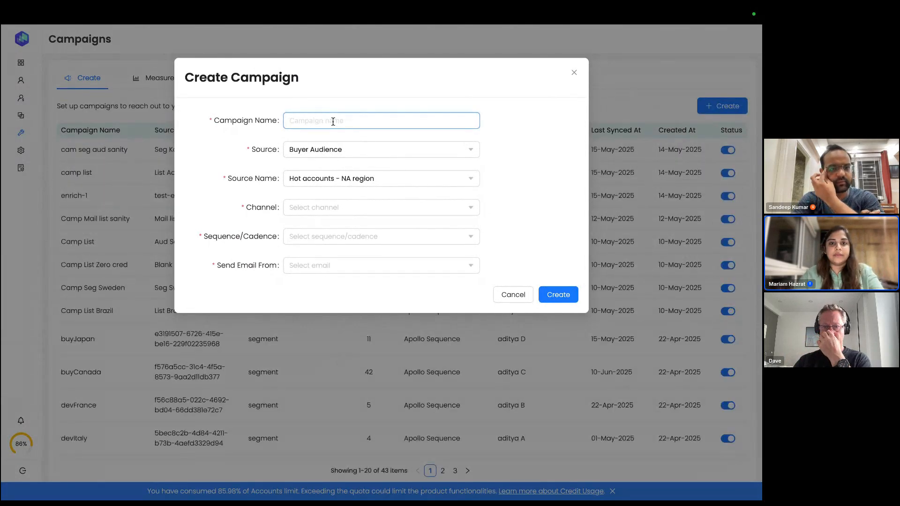
Fill in campaign "hot accounts" with Apollo Sequence and Outbound Sequence for Deployed Accounts, look at the sender choices, and close the form without creating it.
type("hot accounts")
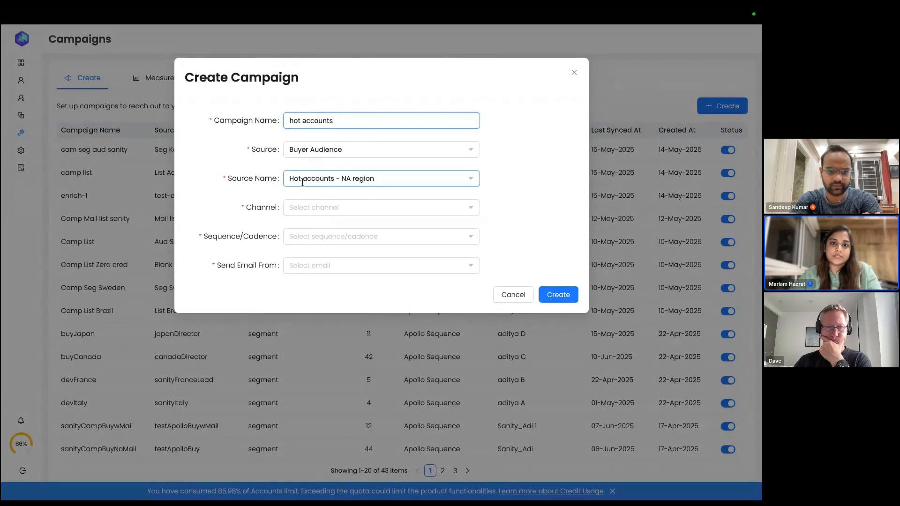
left_click(319, 209)
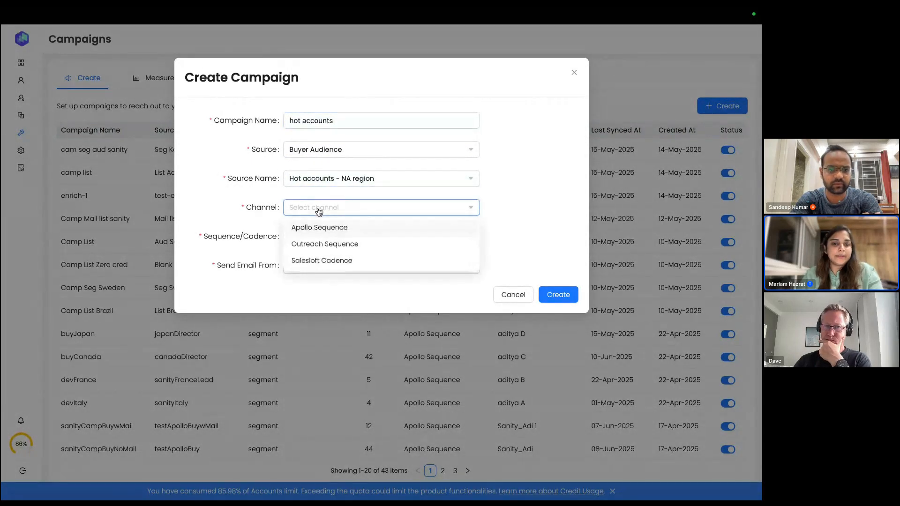
left_click(334, 229)
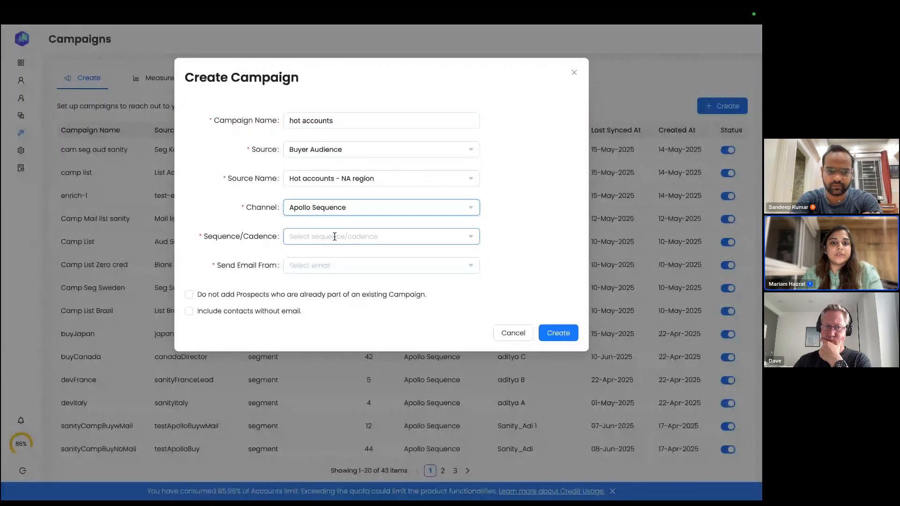
left_click(335, 236)
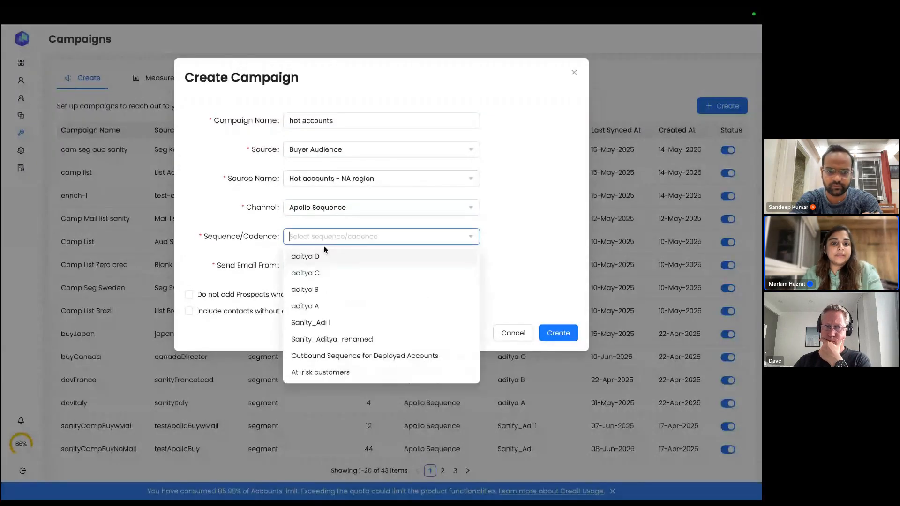
left_click(336, 357)
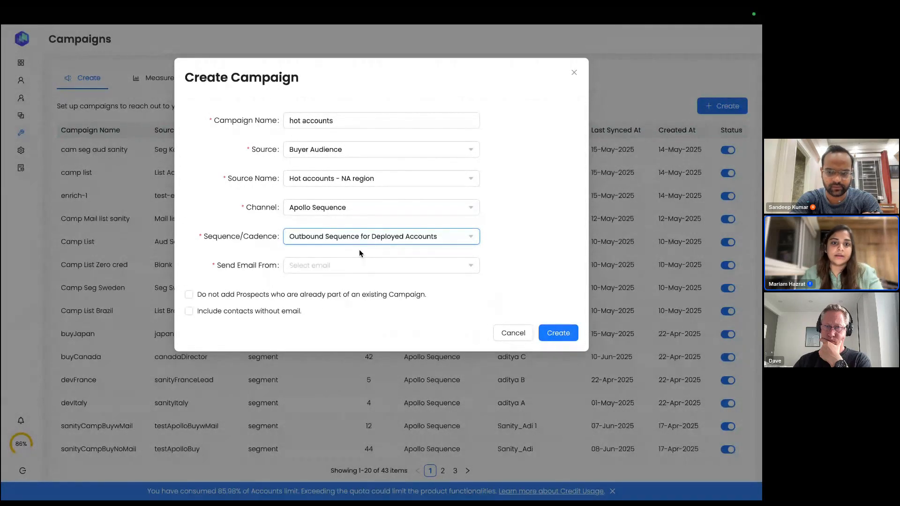
left_click(314, 265)
left_click(286, 339)
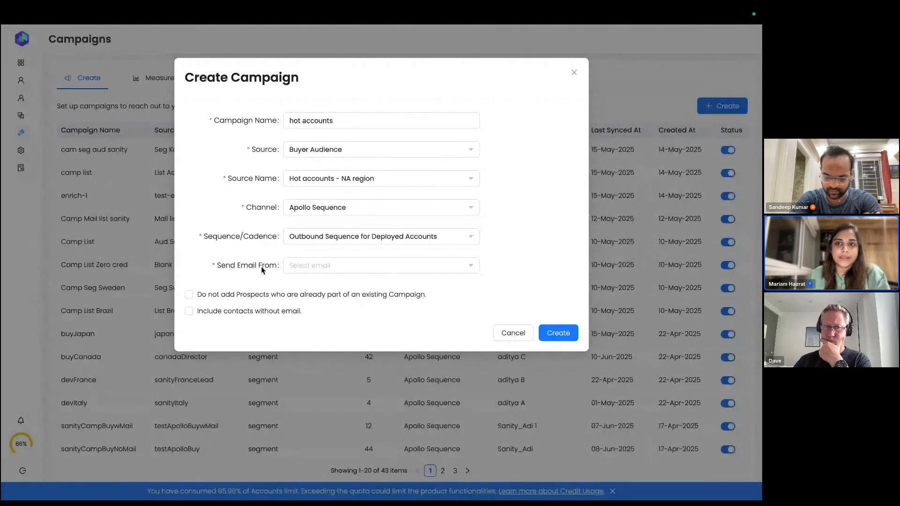
left_click(574, 73)
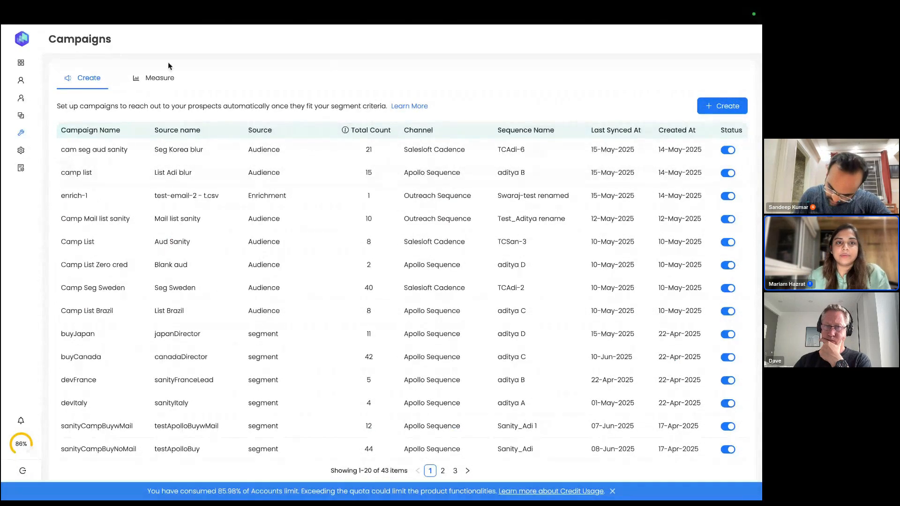
Go to the Accounts page.
mouse_move(19, 96)
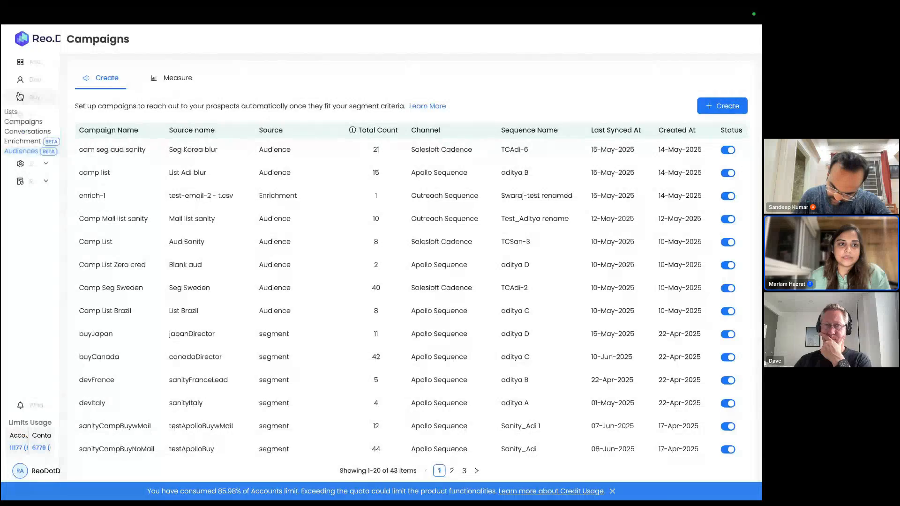
left_click(20, 63)
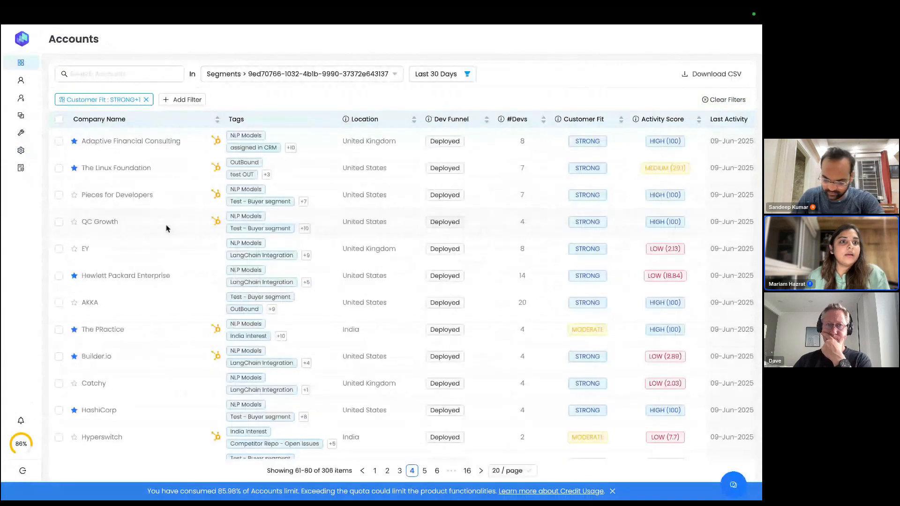
Start an enrichment file import on the Enrichment page with Github Id Enrichment as the type and continue to the file upload stage.
mouse_move(39, 137)
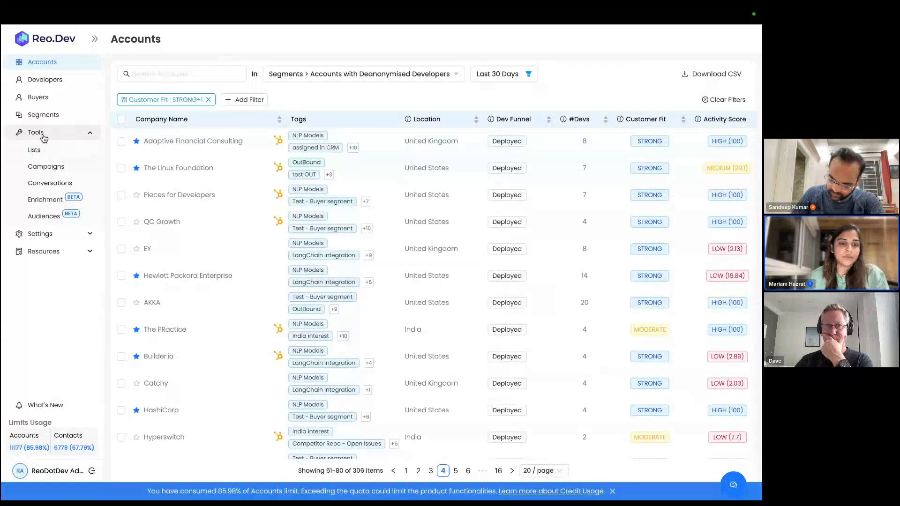
left_click(37, 201)
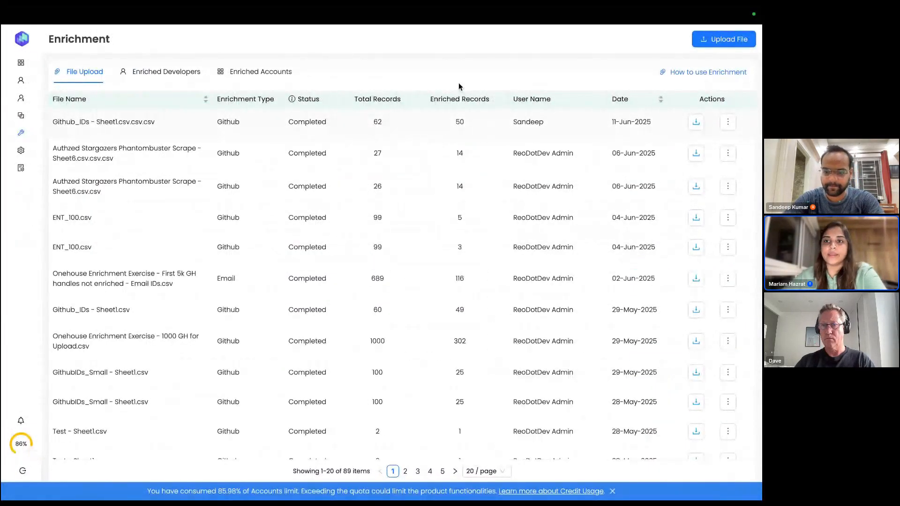
left_click(708, 40)
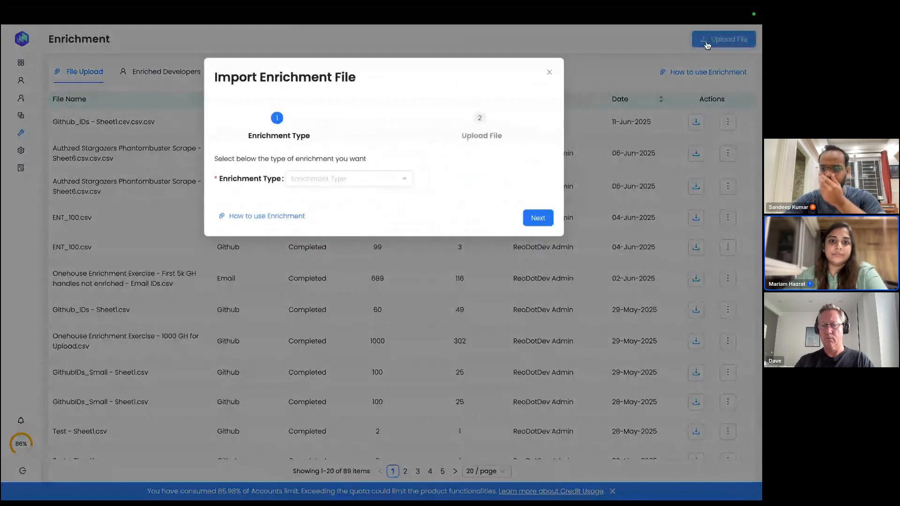
left_click(383, 181)
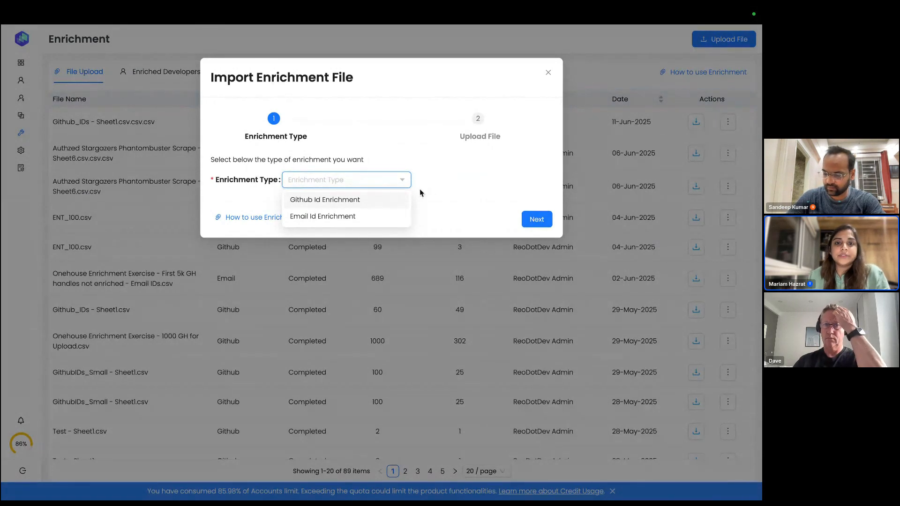
left_click(372, 201)
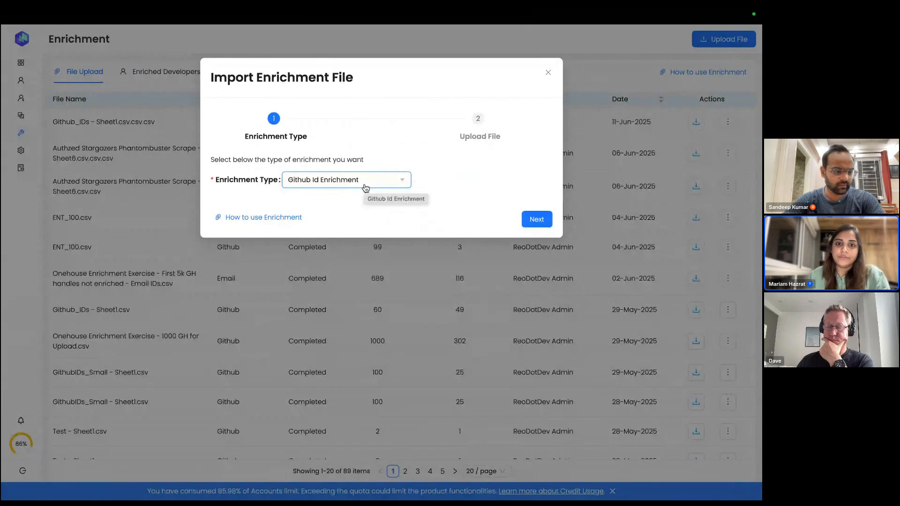
left_click(534, 219)
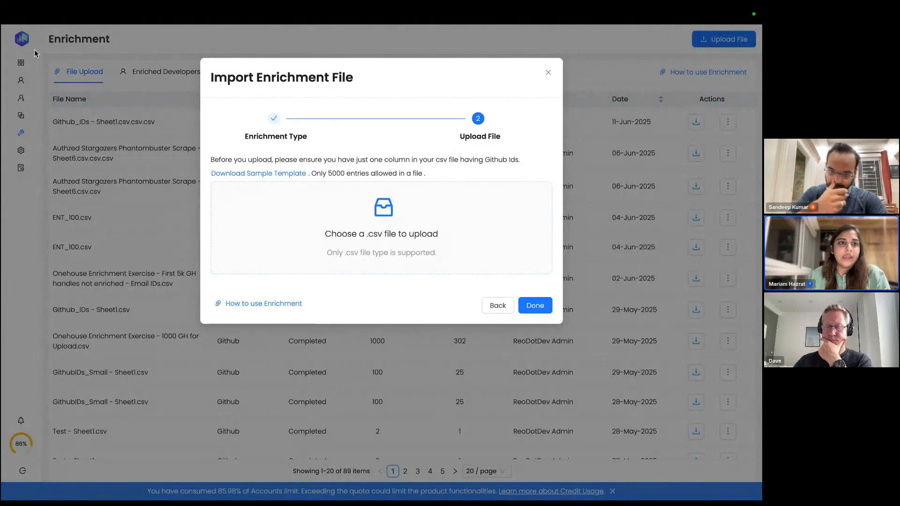
Open Github IDs - RAW - Sheet1.csv from Downloads to review its DevHandle column, and close the spreadsheet and the Downloads window.
left_click(32, 35)
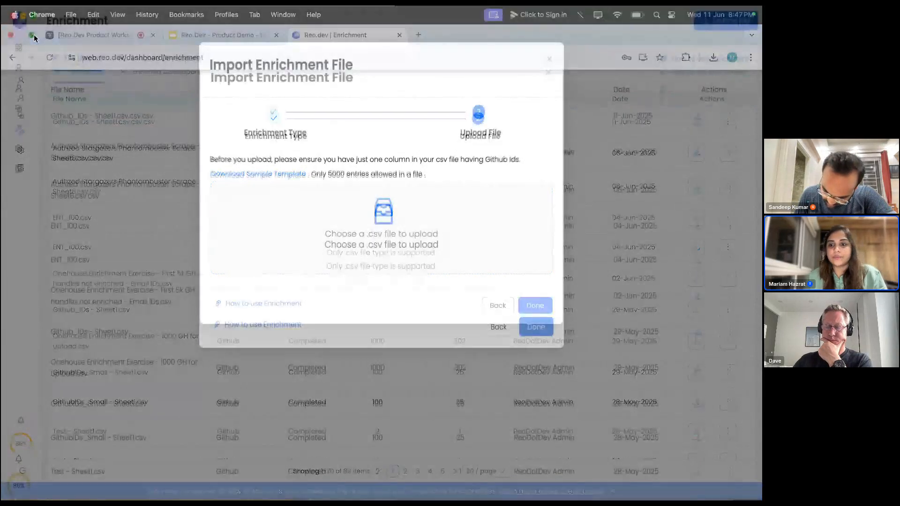
left_click(410, 254)
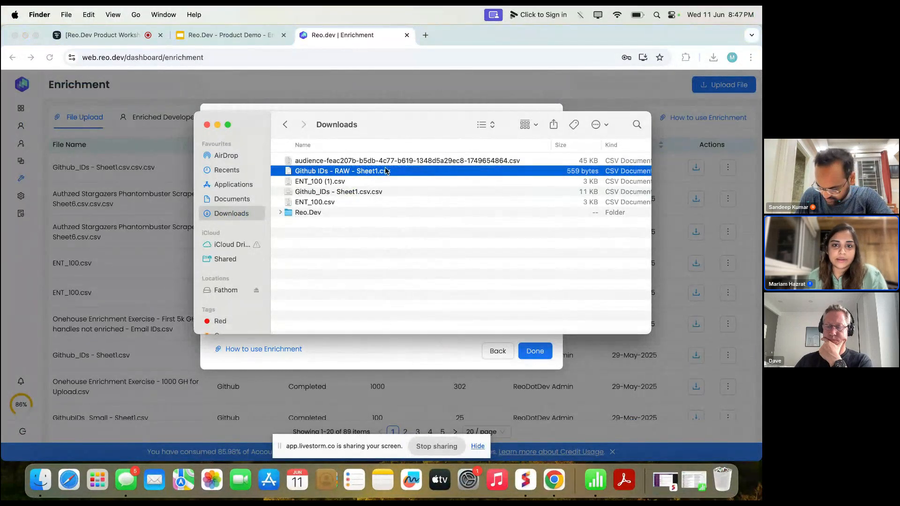
double_click(365, 173)
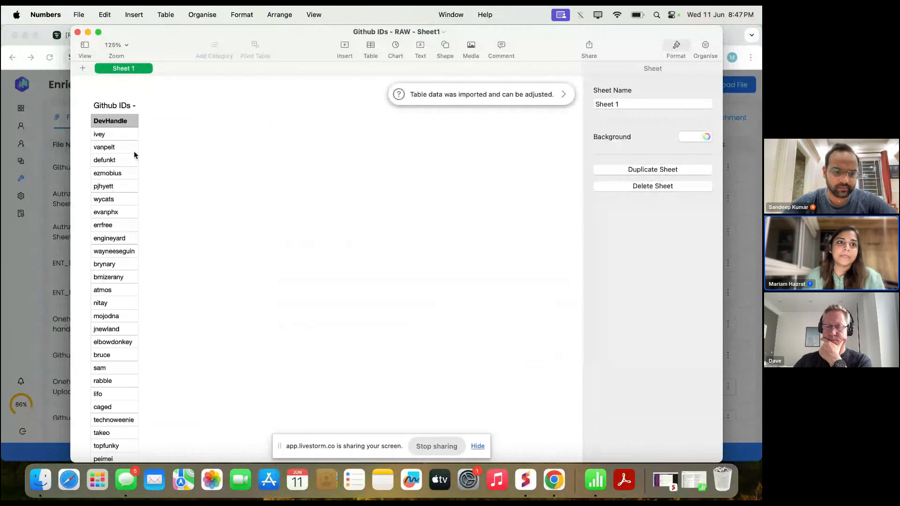
left_click(77, 31)
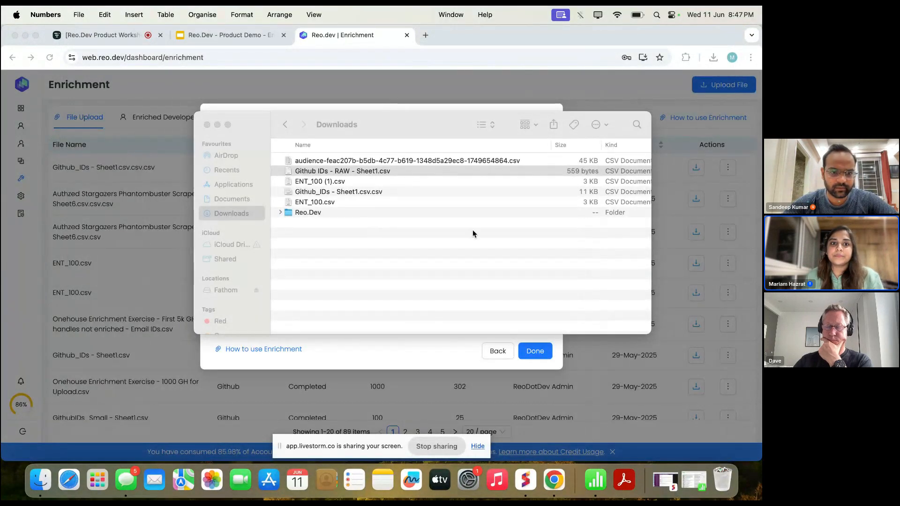
left_click(207, 128)
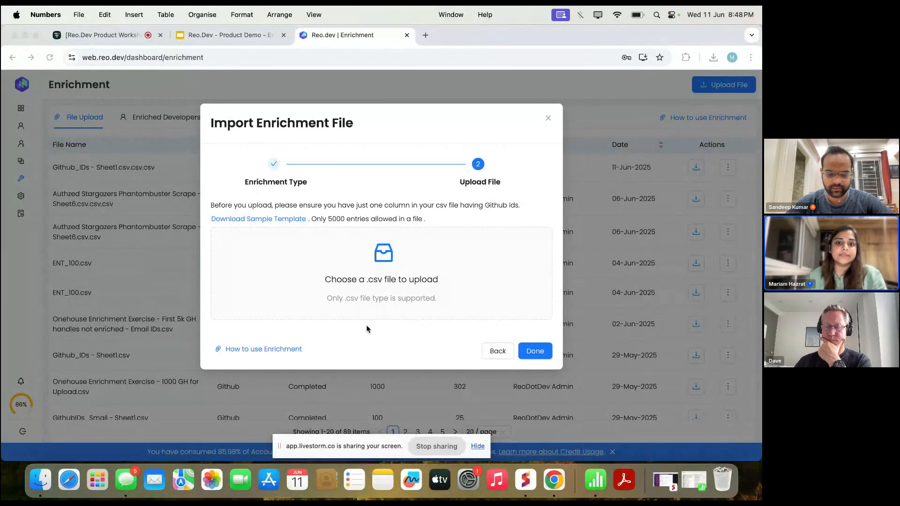
Upload Github IDs - RAW - Sheet1.csv for enrichment and approve the credit consumption.
left_click(387, 293)
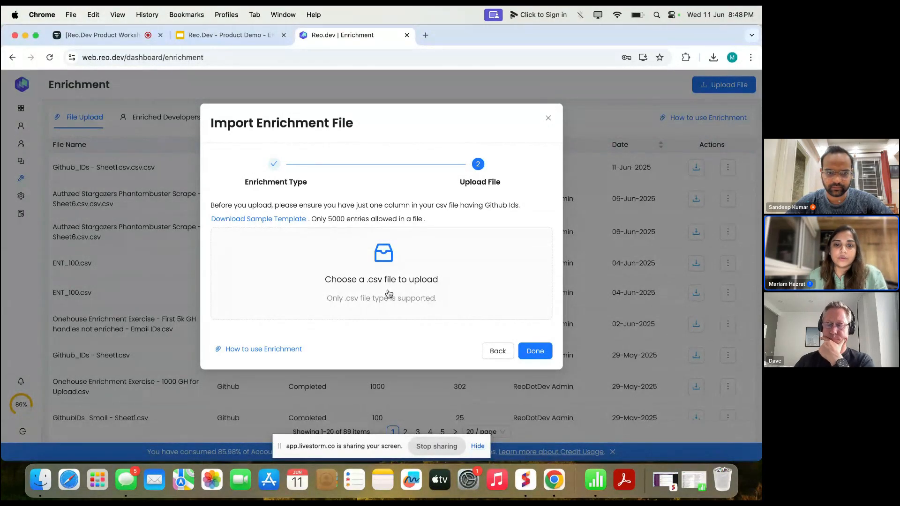
left_click(389, 294)
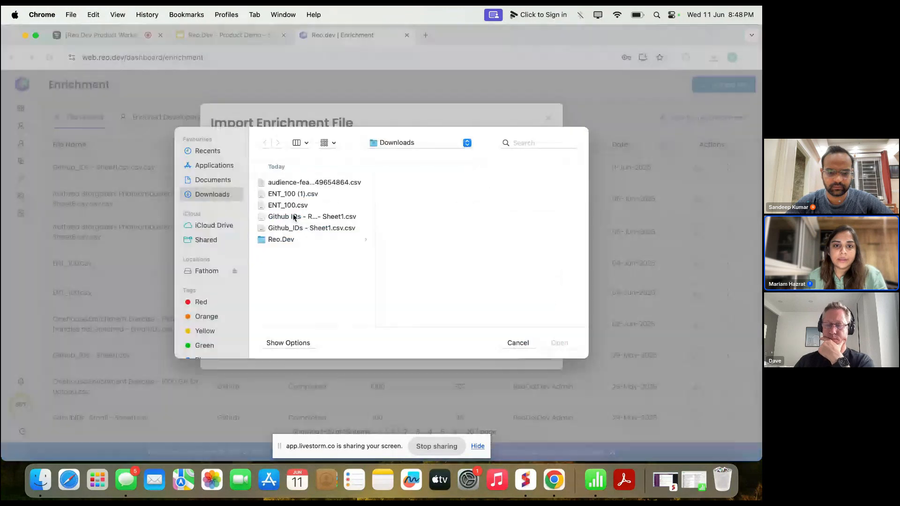
left_click(318, 217)
left_click(560, 343)
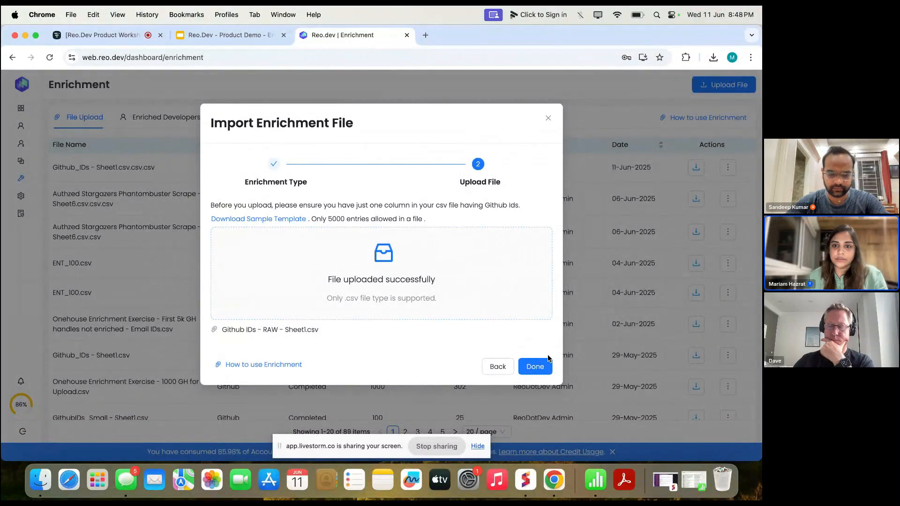
left_click(541, 368)
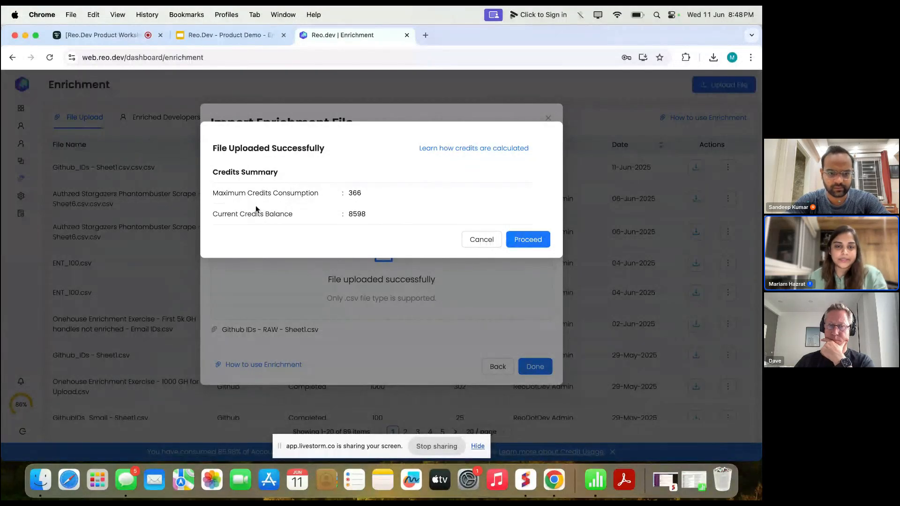
left_click(529, 241)
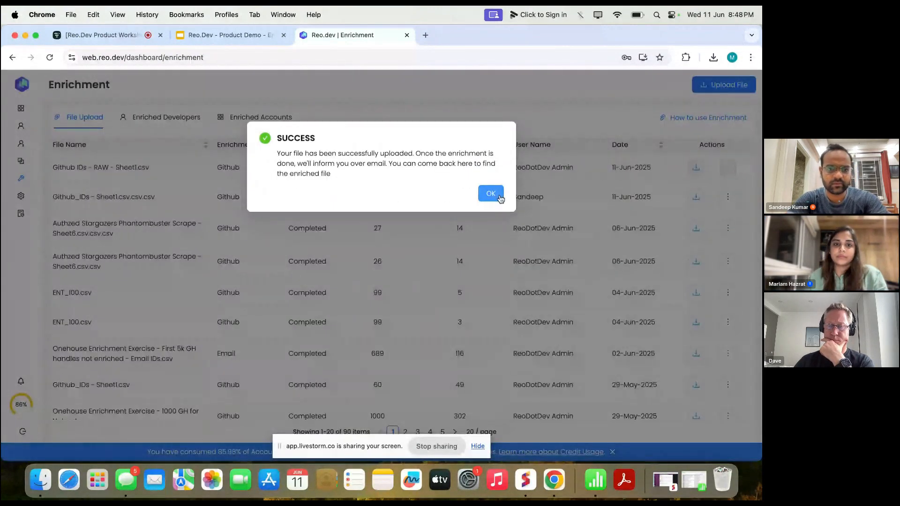
left_click(500, 199)
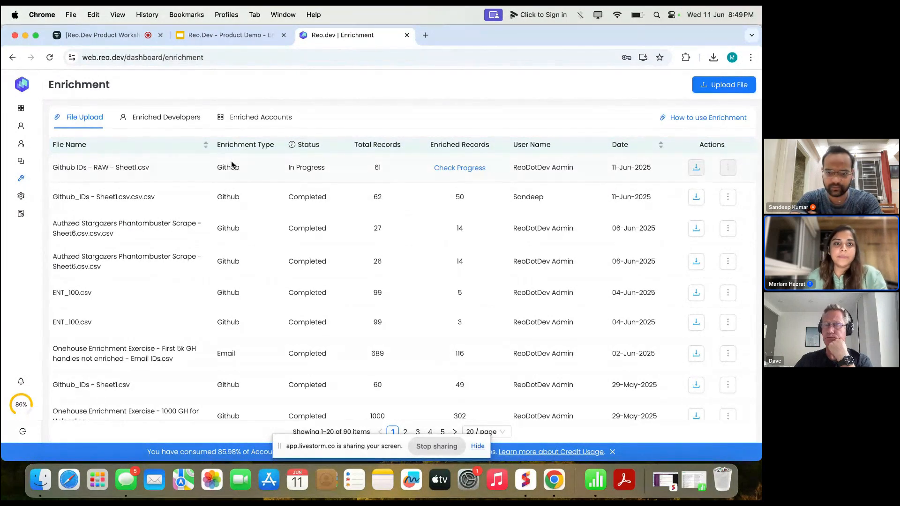
Download the enriched results of Github_IDs - Sheet1.csv dated 29-May-2025 and open the new file from Downloads.
mouse_move(292, 146)
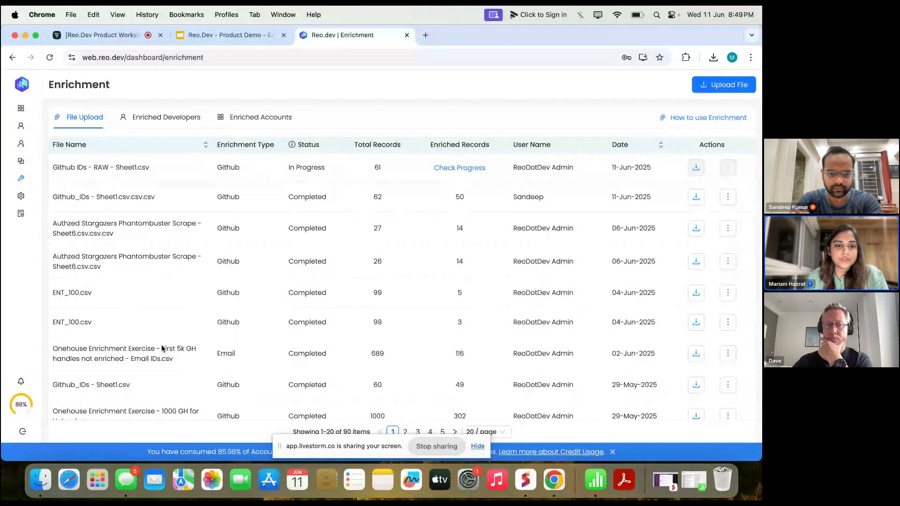
scroll(175, 405, "down", 2)
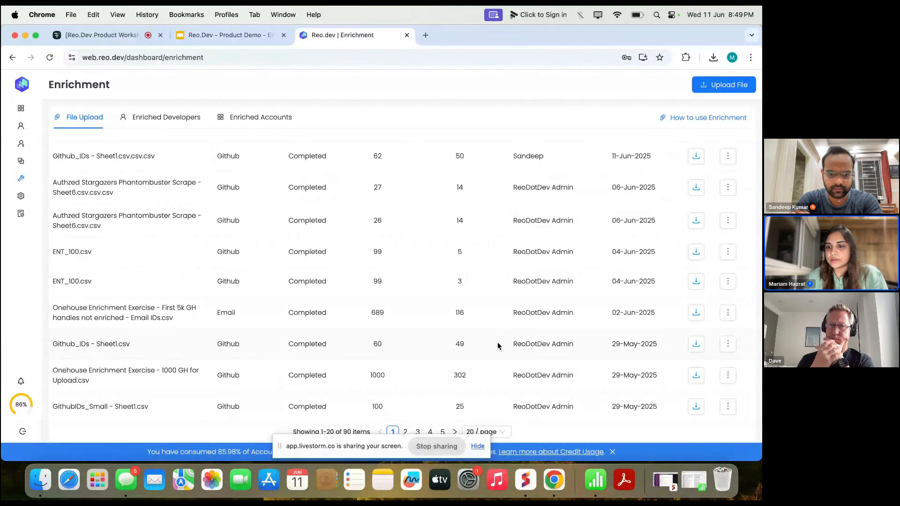
left_click(695, 345)
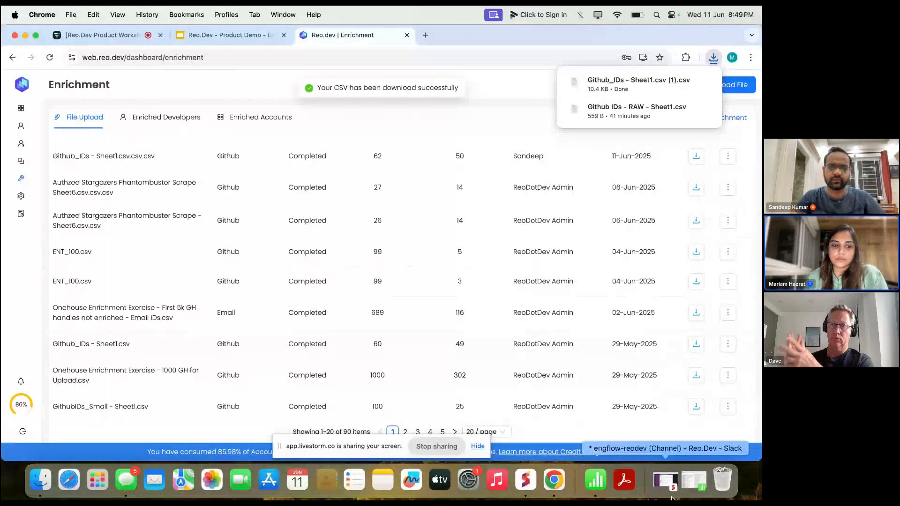
left_click(40, 480)
left_click(232, 213)
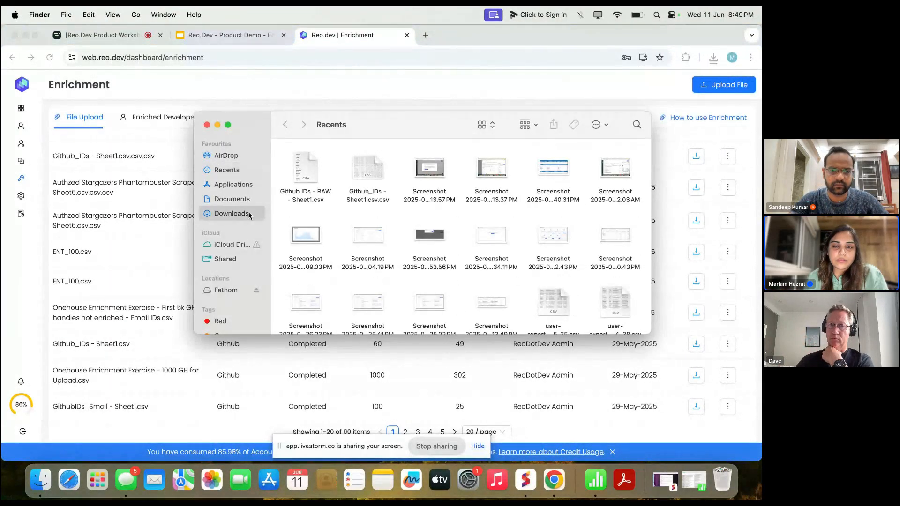
double_click(380, 161)
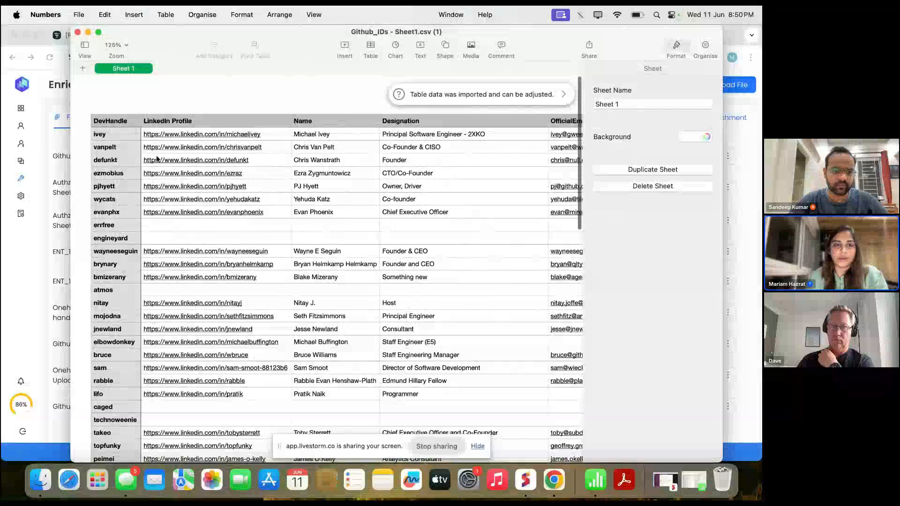
Examine the enriched spreadsheet's columns from DevHandle through Revenue, and close it together with the Downloads window.
left_click(115, 123)
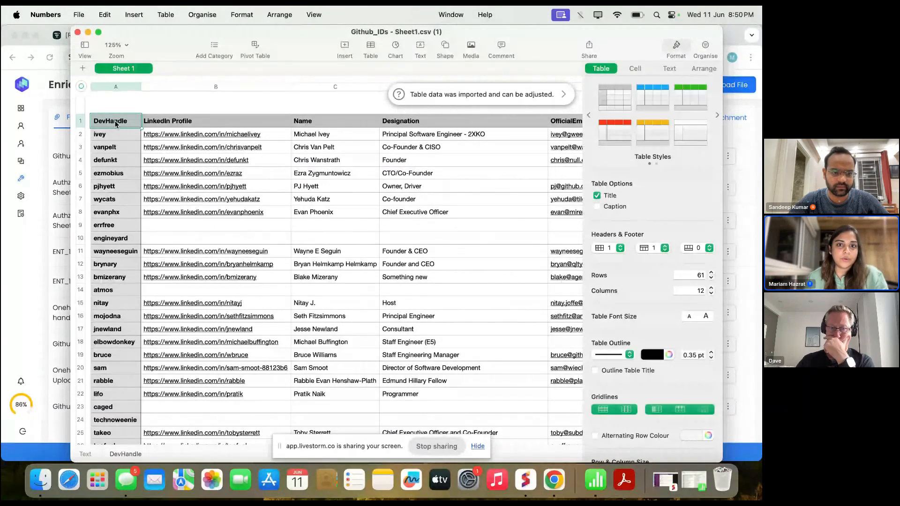
scroll(332, 207, "right", 5)
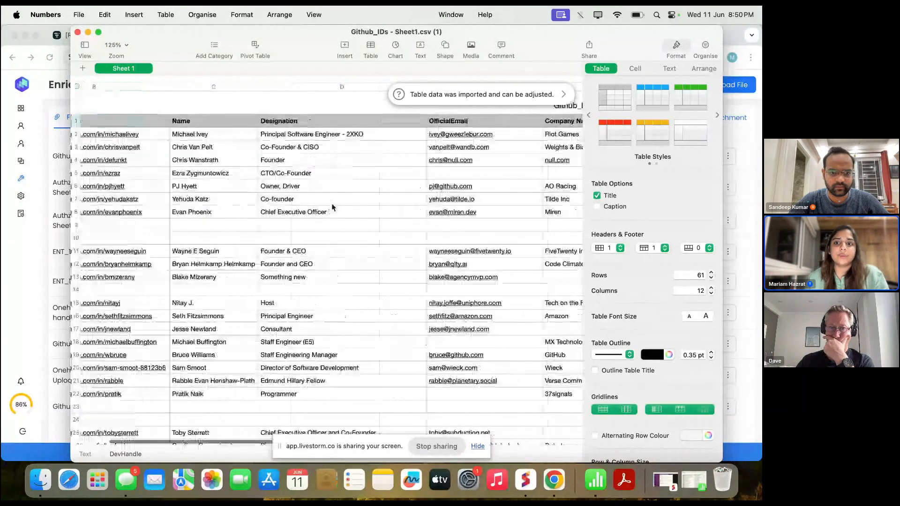
scroll(332, 207, "right", 10)
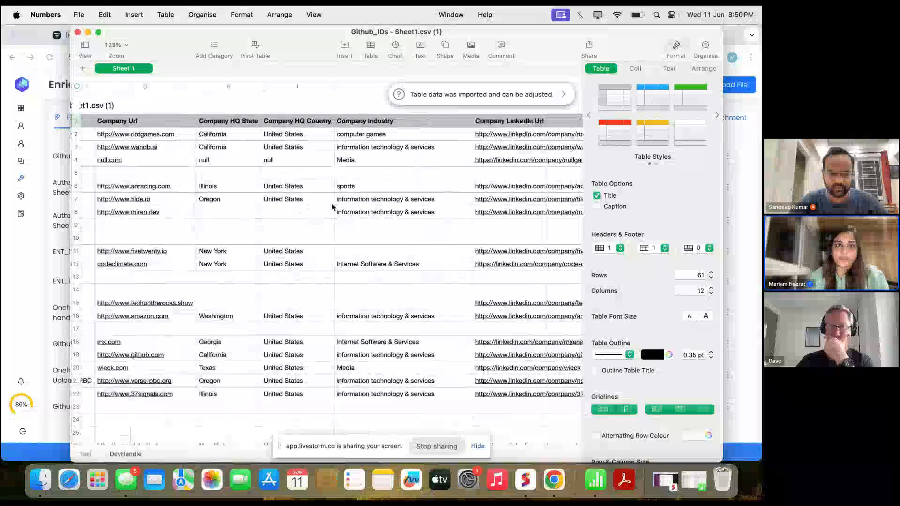
scroll(332, 207, "left", 15)
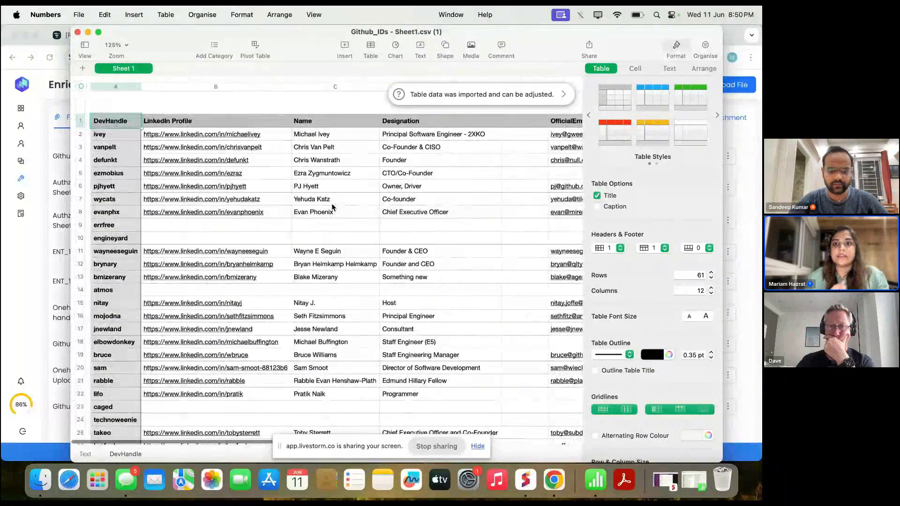
scroll(382, 225, "right", 8)
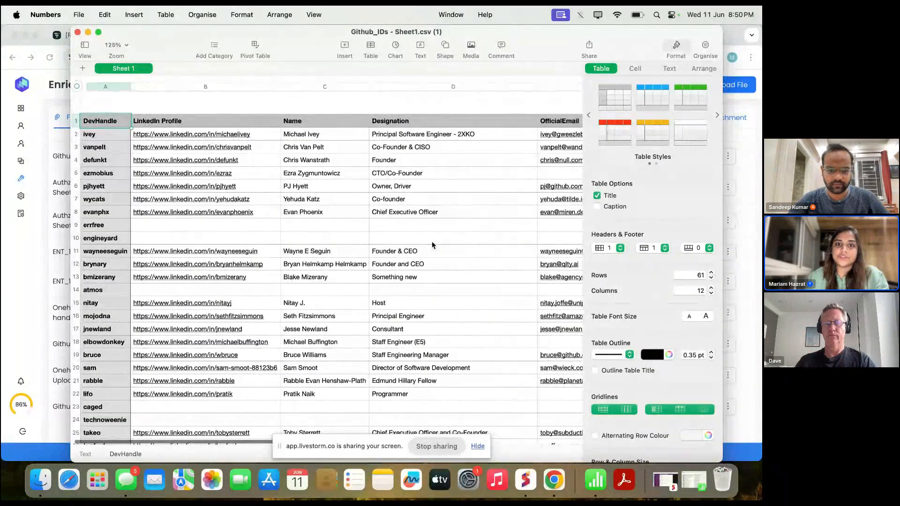
scroll(432, 245, "right", 2)
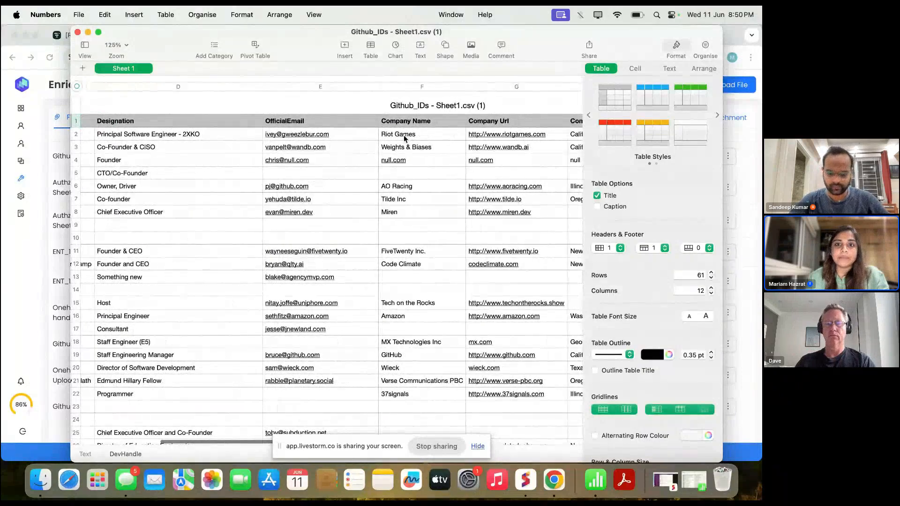
scroll(422, 174, "right", 5)
scroll(403, 258, "right", 5)
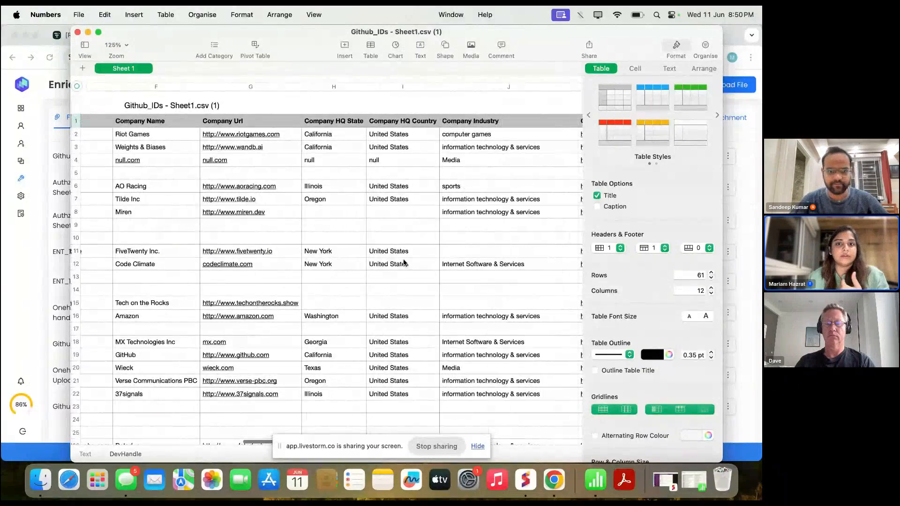
scroll(370, 217, "right", 3)
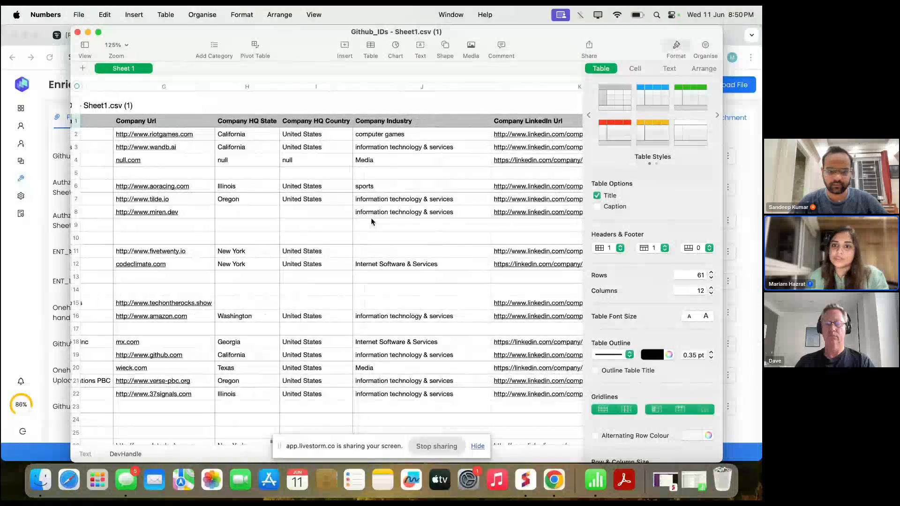
scroll(371, 219, "right", 6)
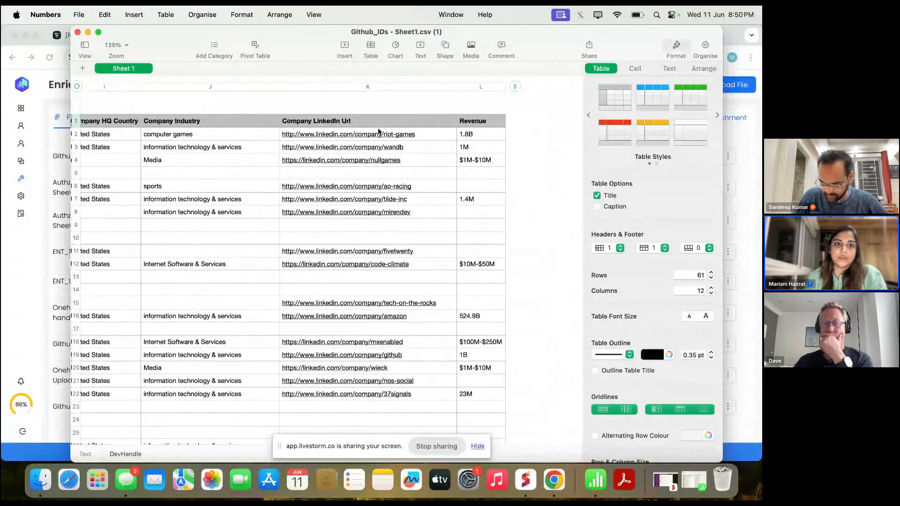
scroll(229, 222, "left", 2)
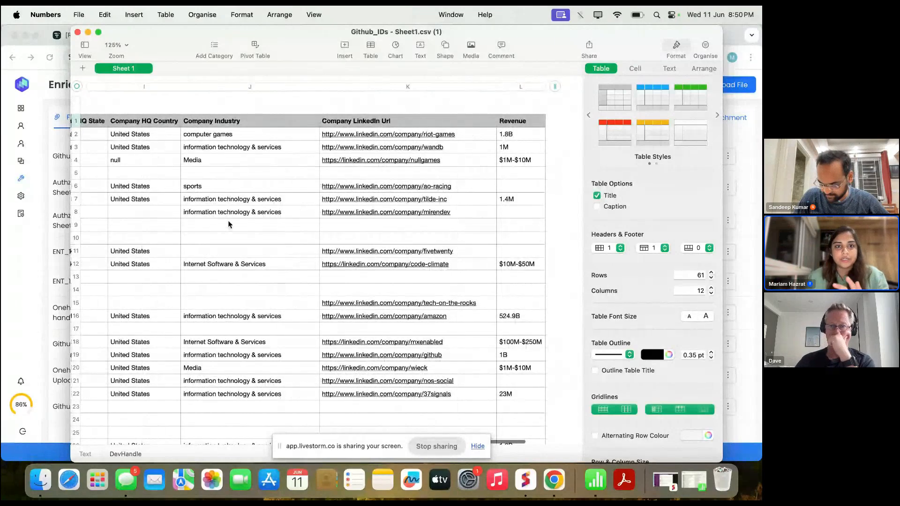
scroll(228, 224, "left", 10)
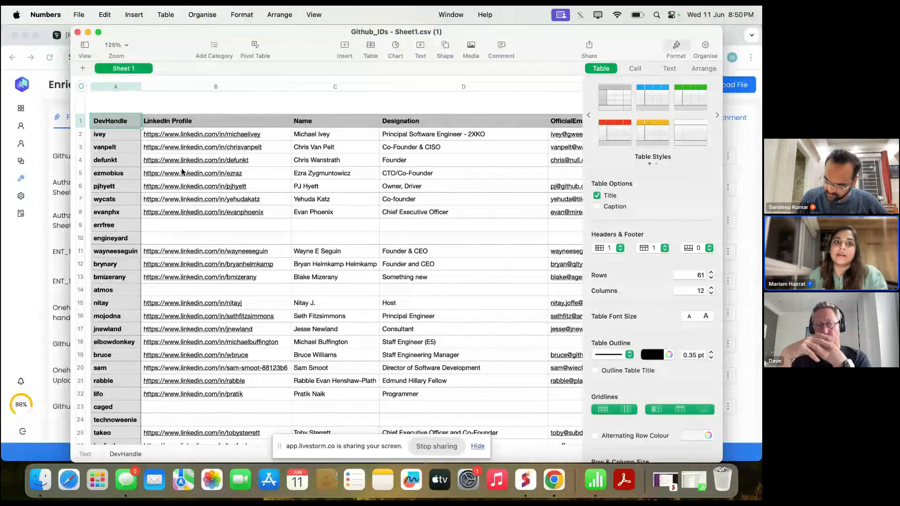
left_click(78, 32)
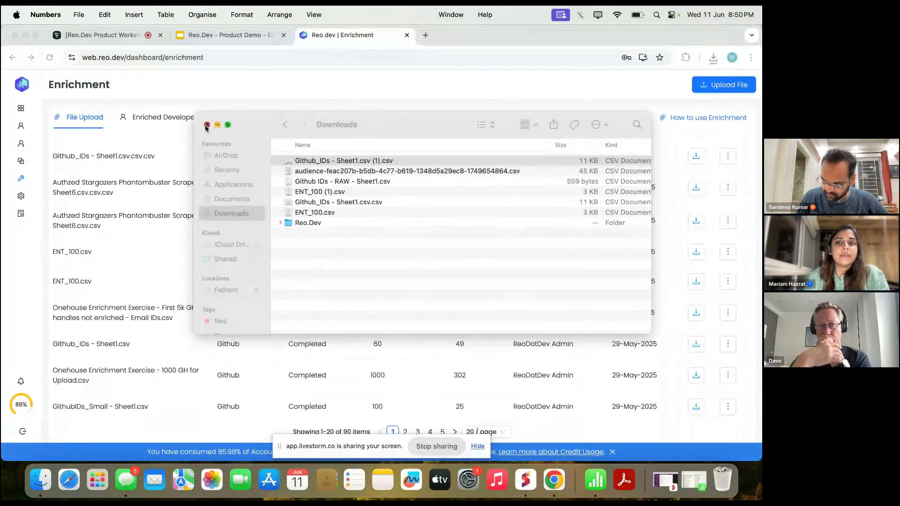
double_click(342, 181)
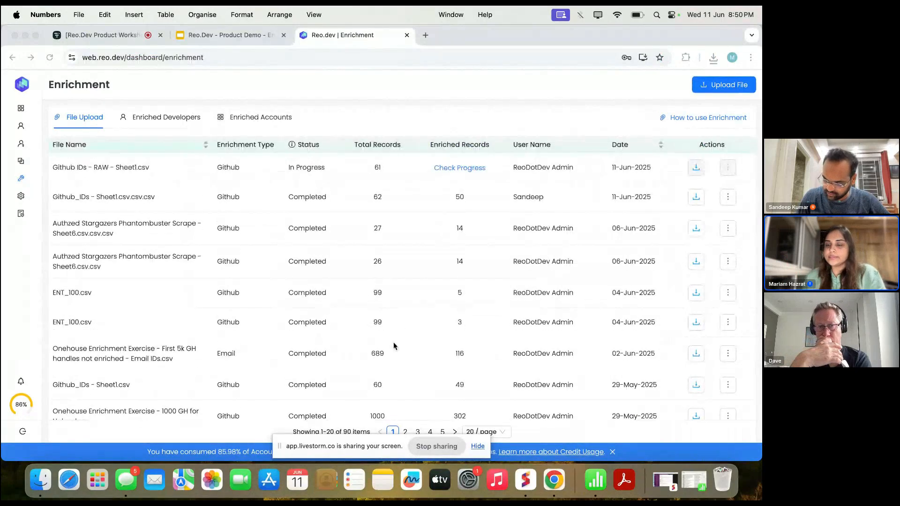
Open a campaign form from the enriched file Github_IDs - Sheet1.csv.csv.csv, look over its fields, and cancel it.
left_click(730, 198)
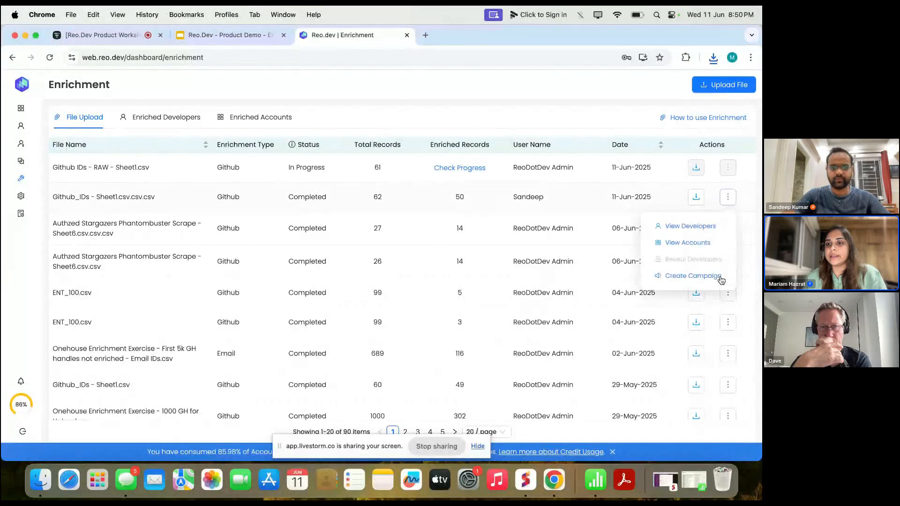
mouse_move(734, 195)
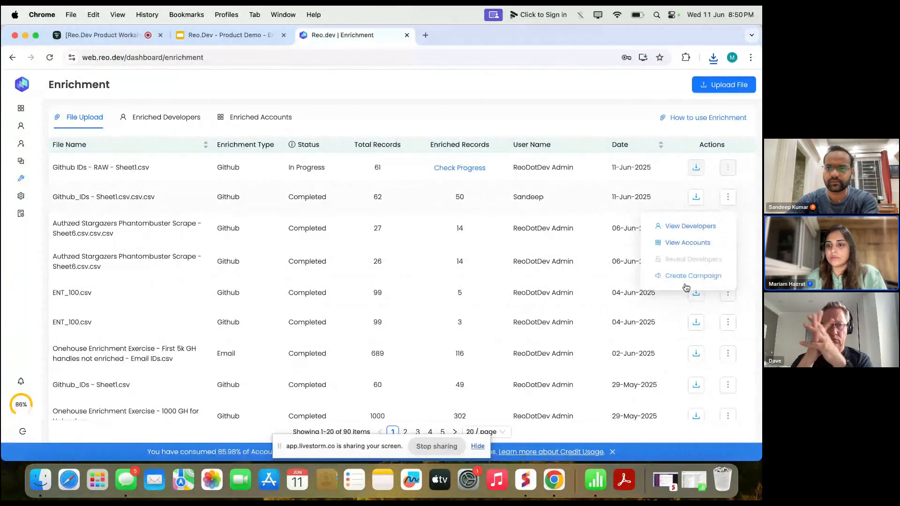
left_click(693, 277)
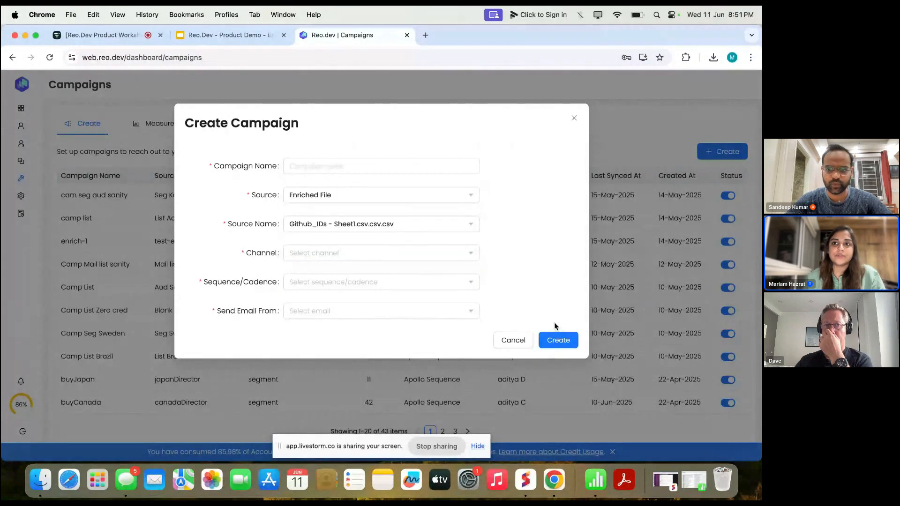
left_click(519, 341)
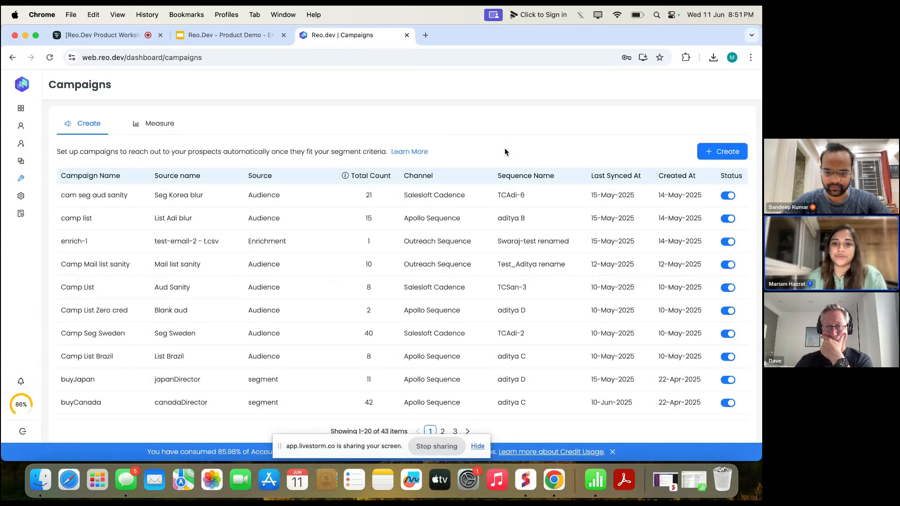
Stop sharing the screen.
left_click(429, 453)
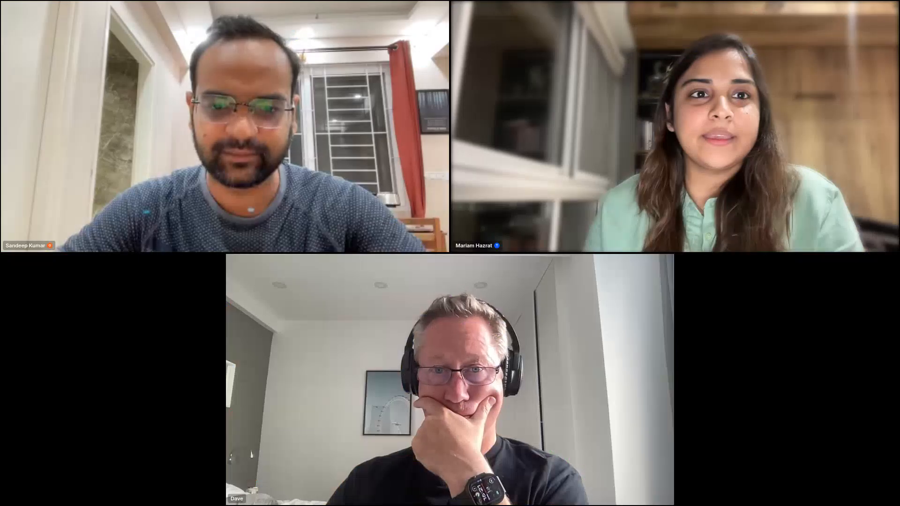